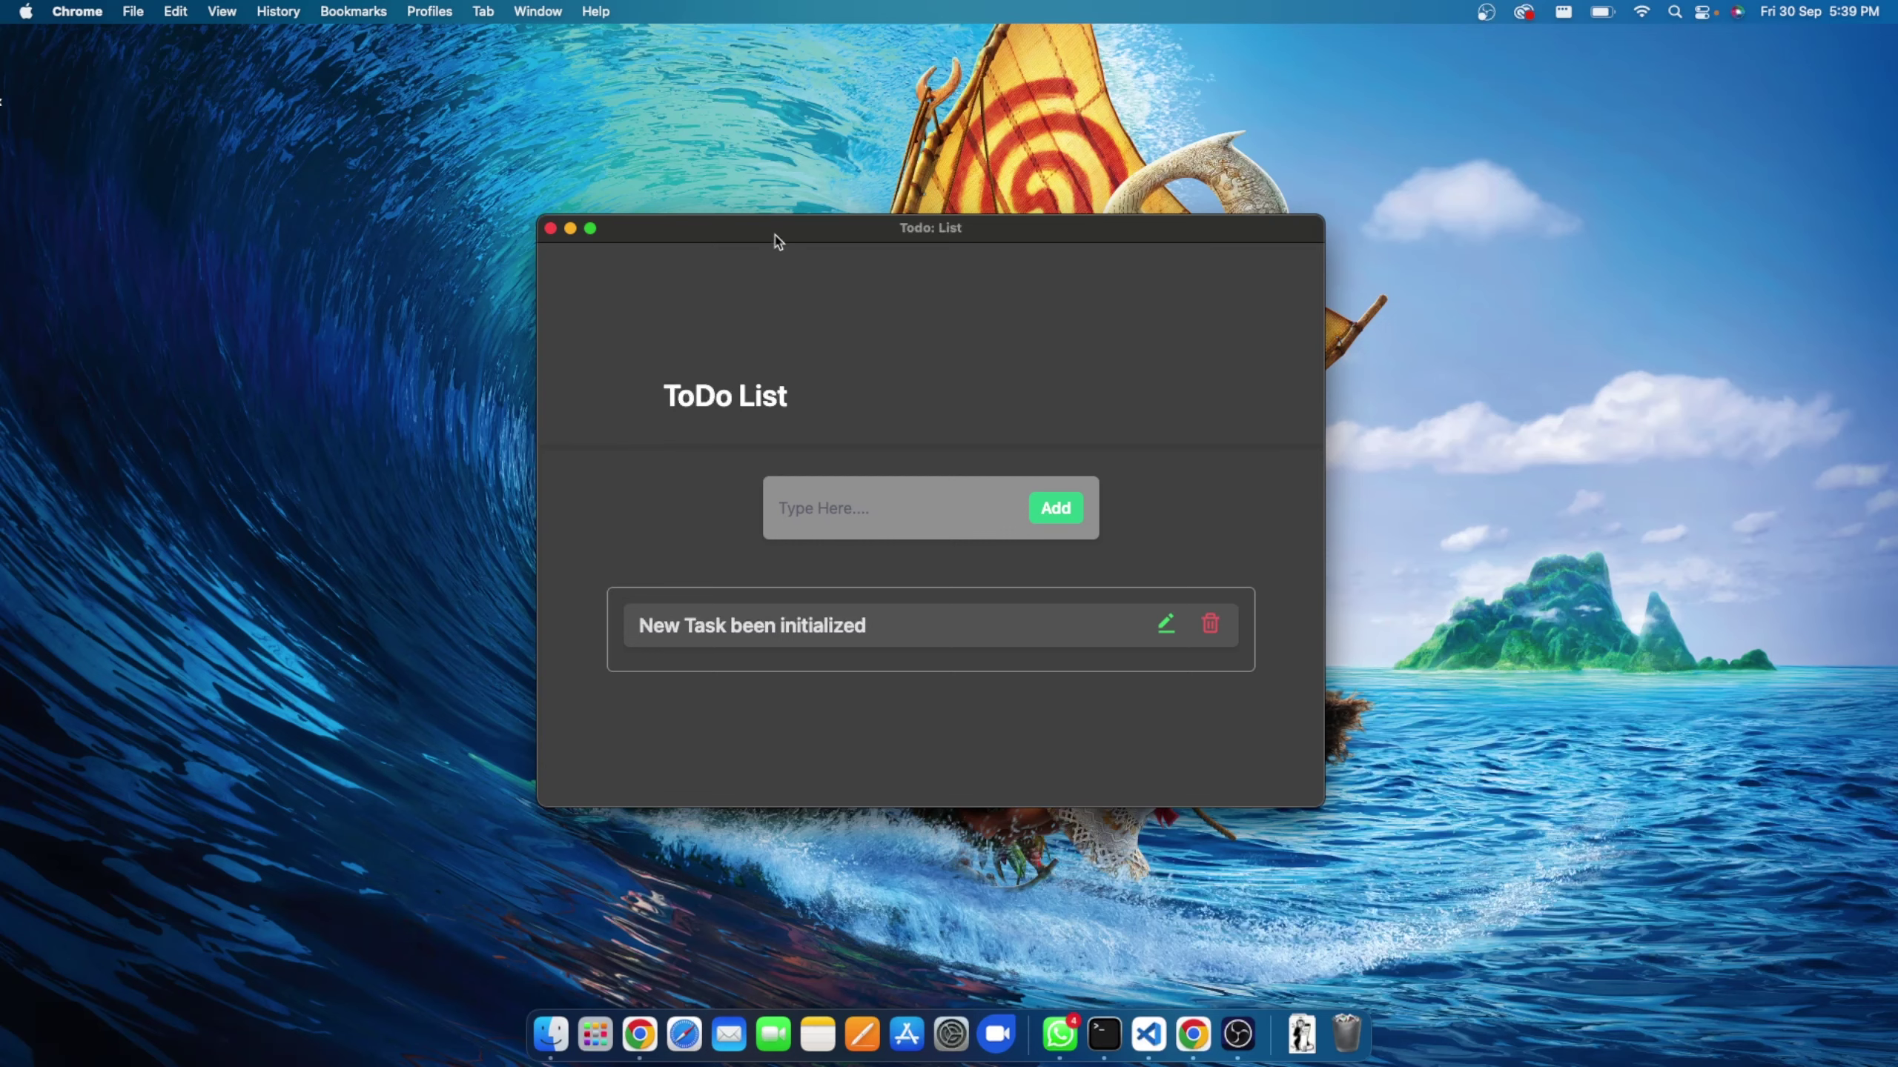
- Test the ToDo List app's layout by moving its window, narrowing it, maximizing and restoring it, and widening it again
left_click_drag(813, 242, 891, 242)
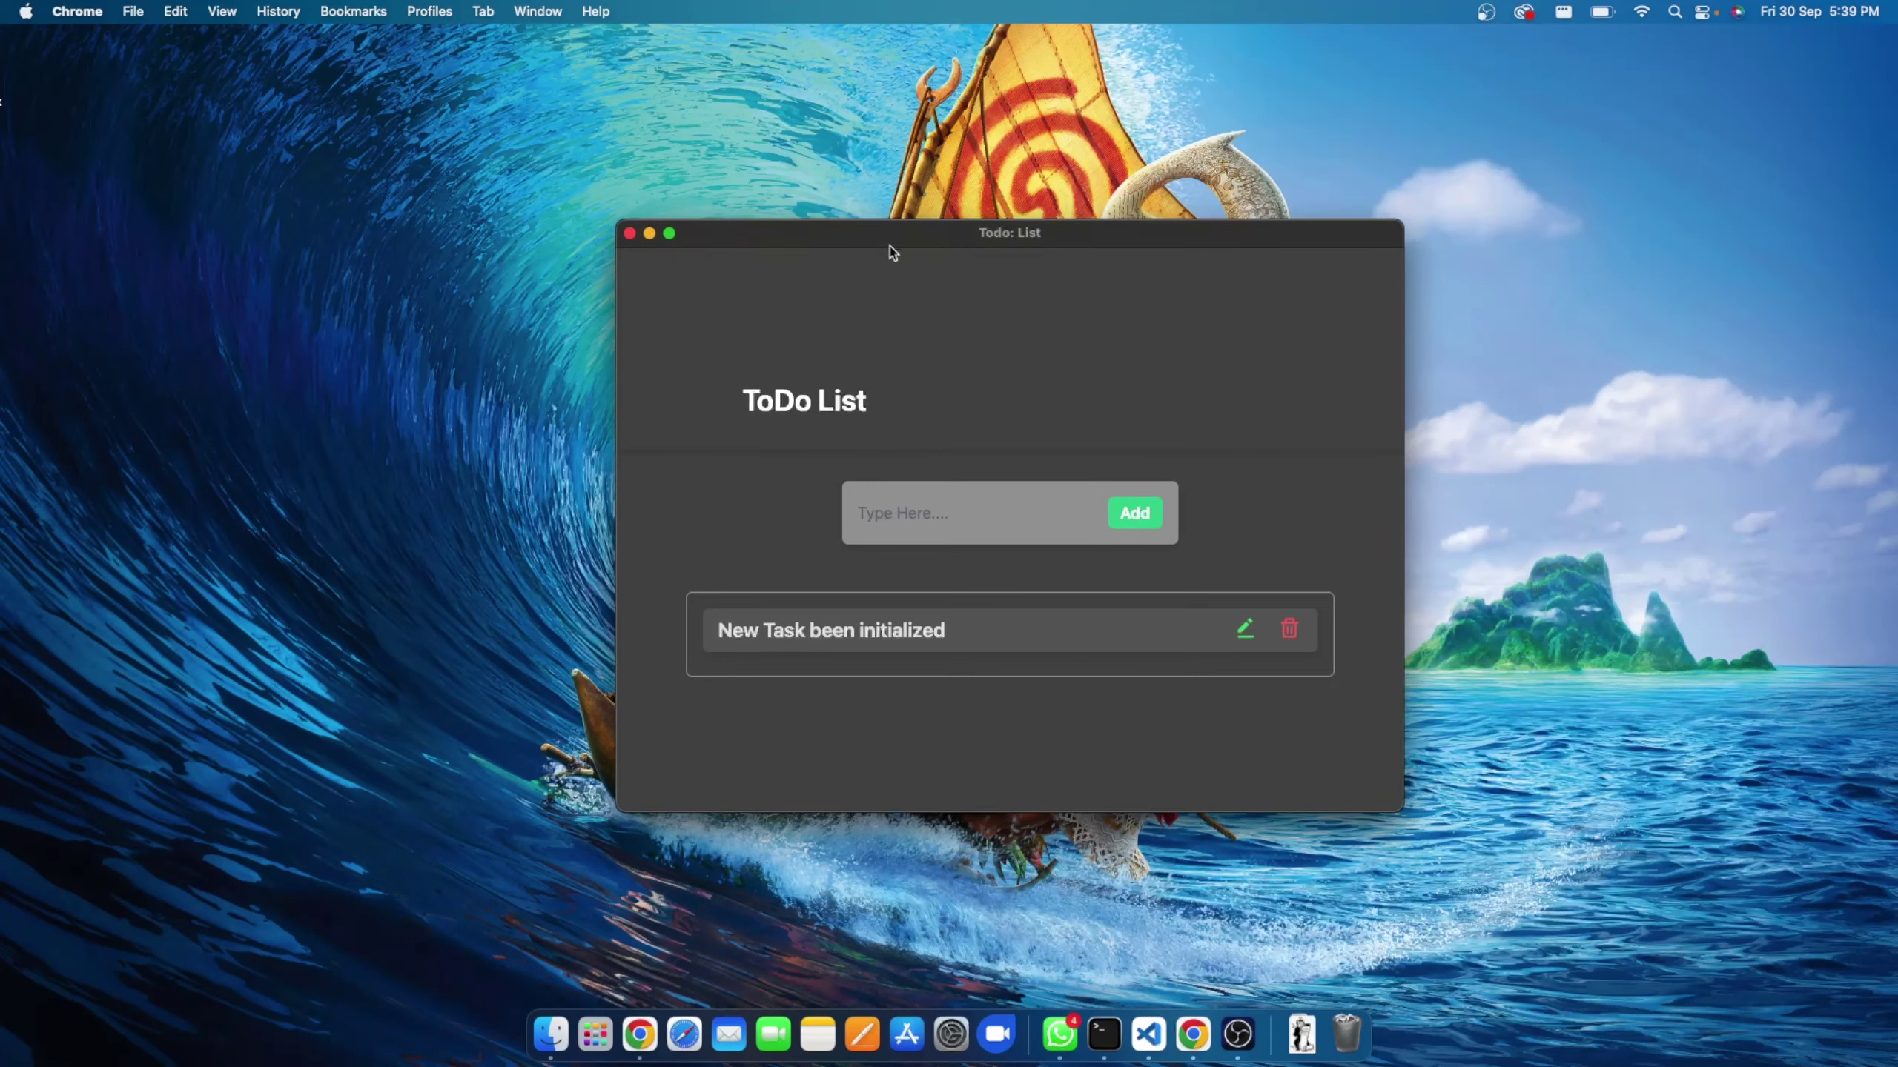
left_click_drag(618, 362, 915, 375)
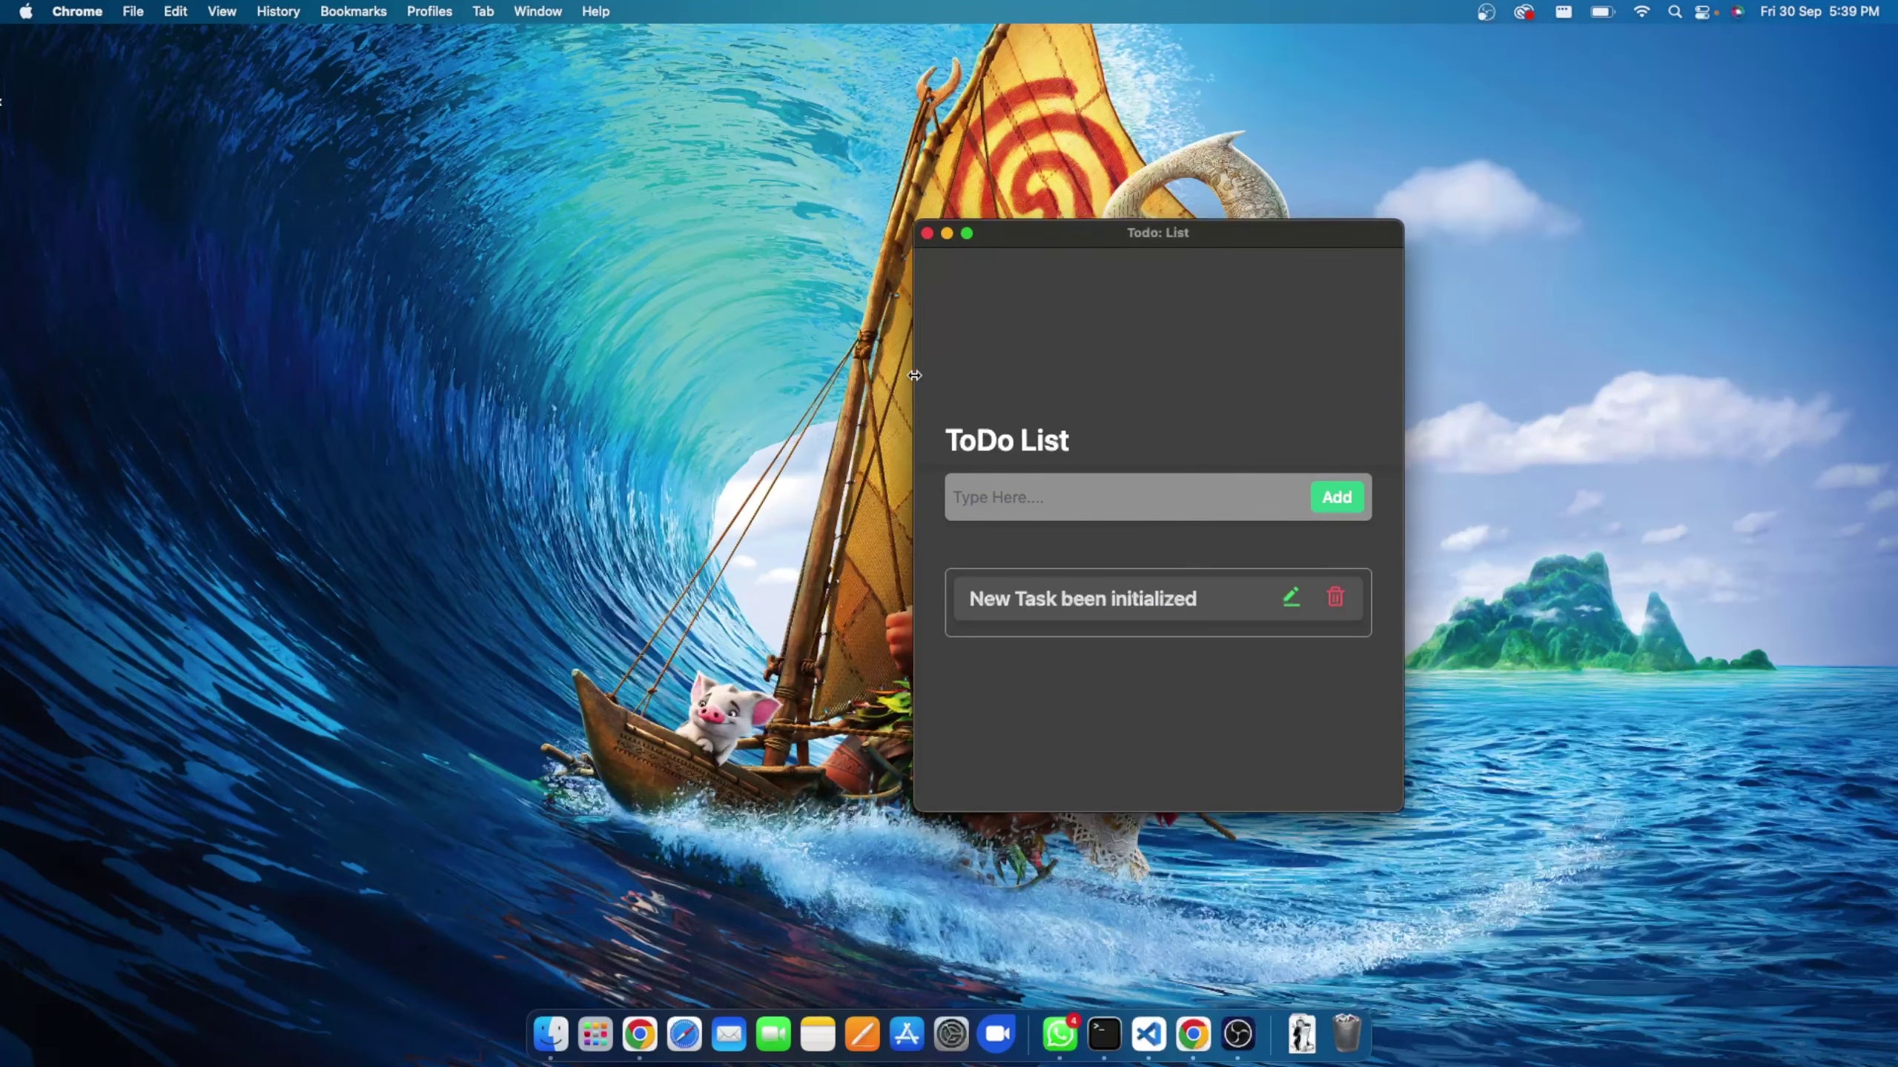
double_click(1076, 233)
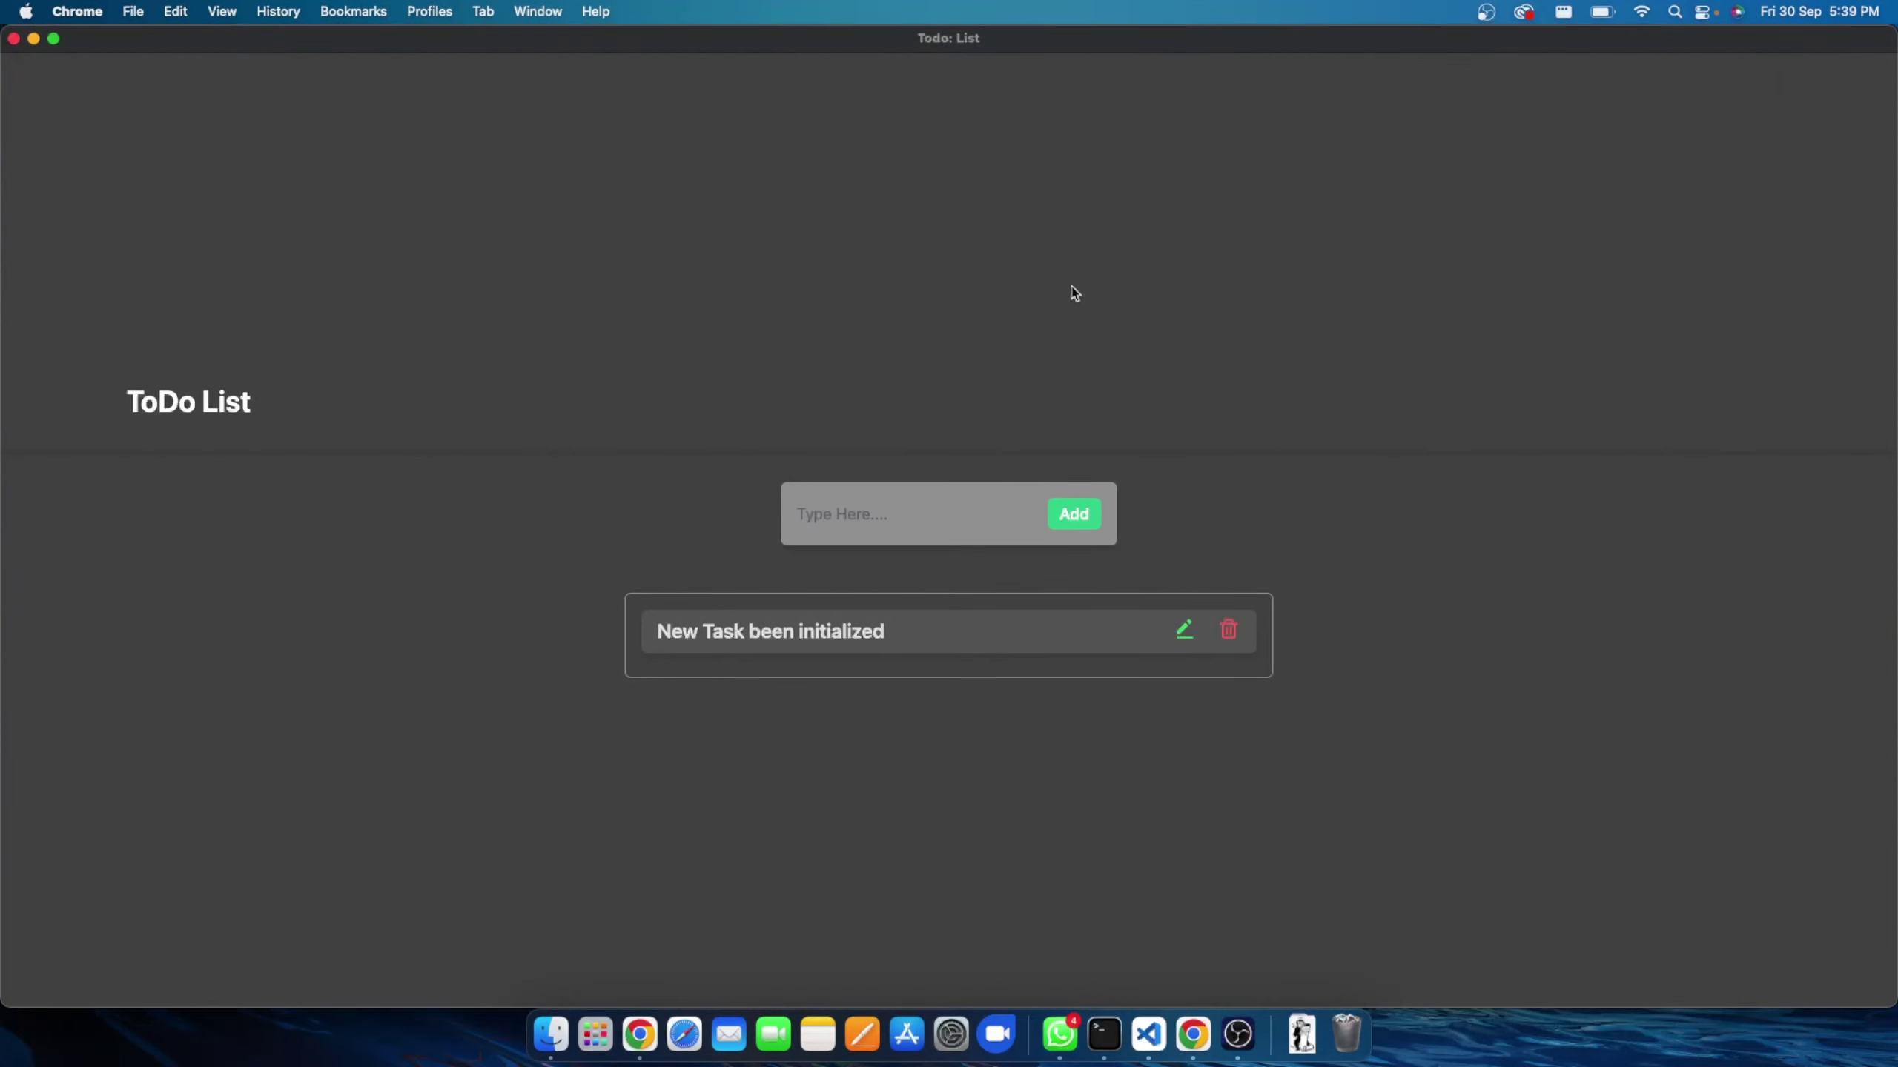
double_click(904, 46)
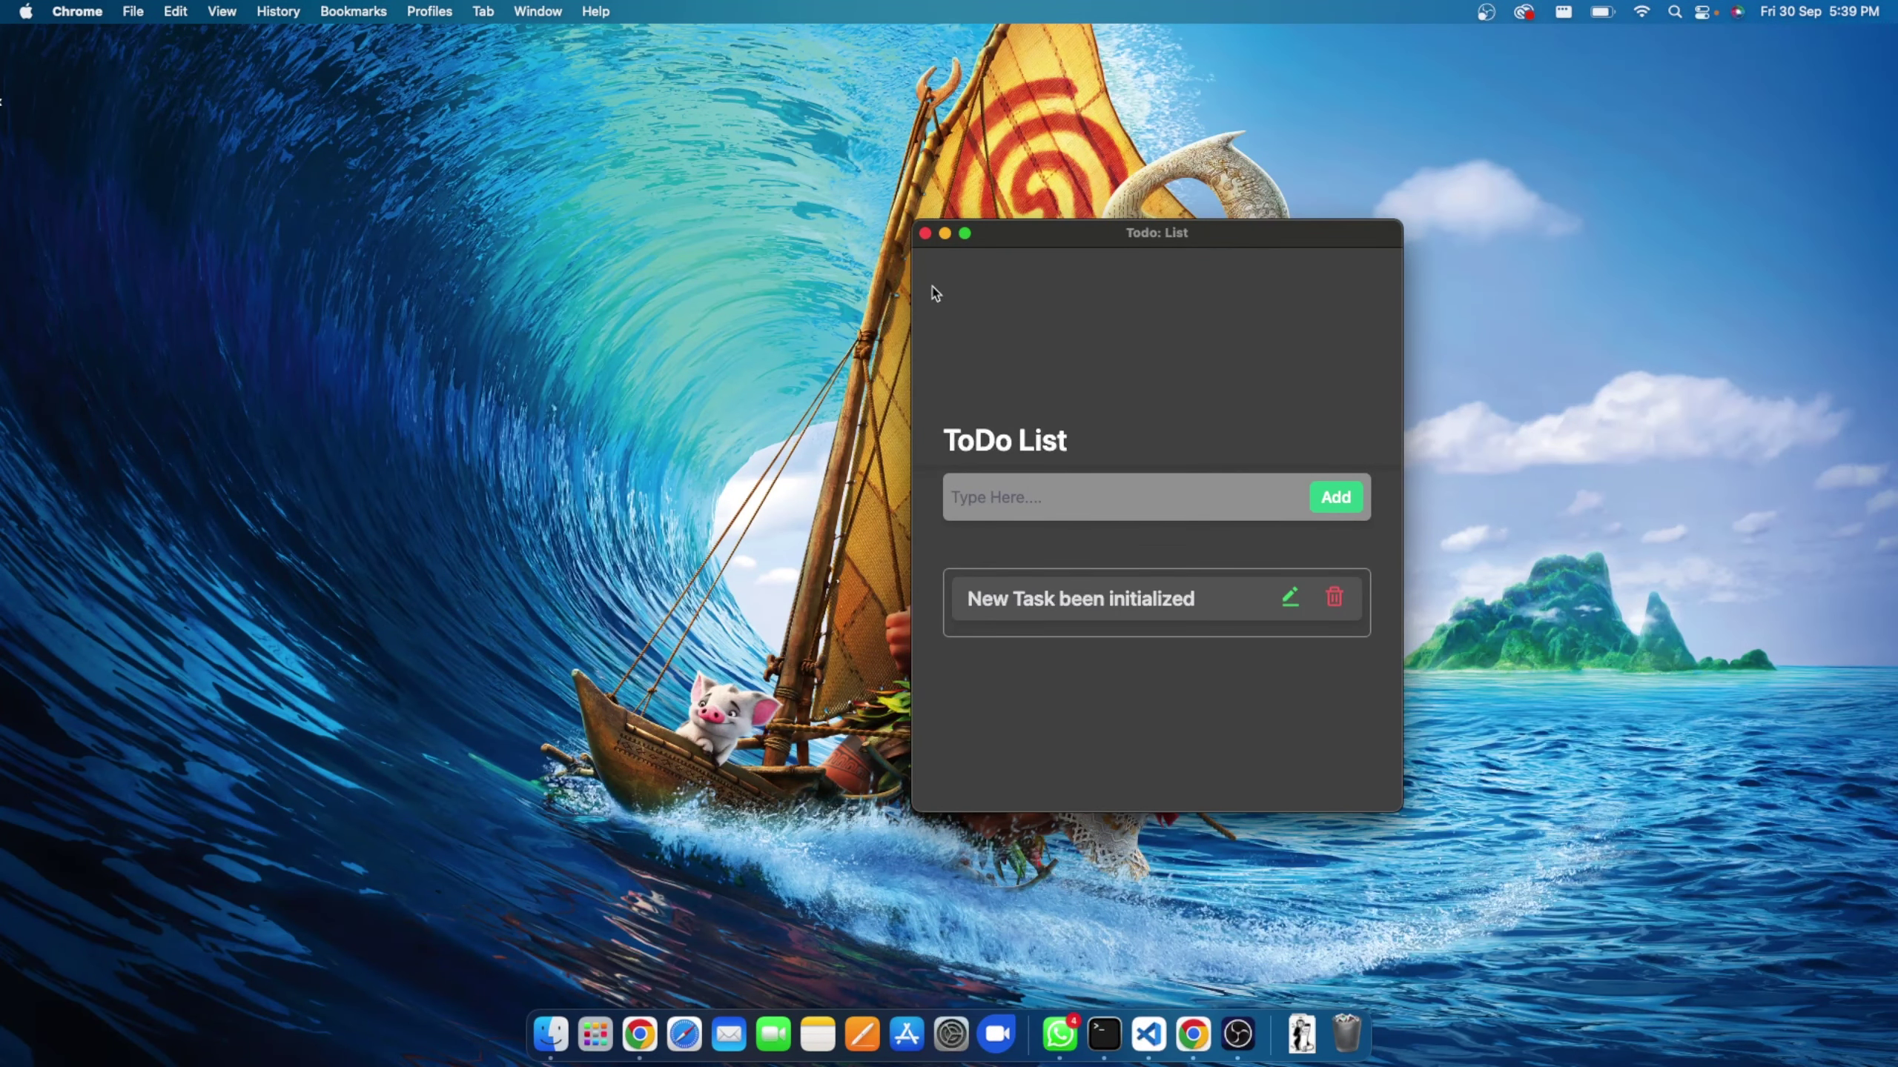
left_click_drag(913, 299, 544, 314)
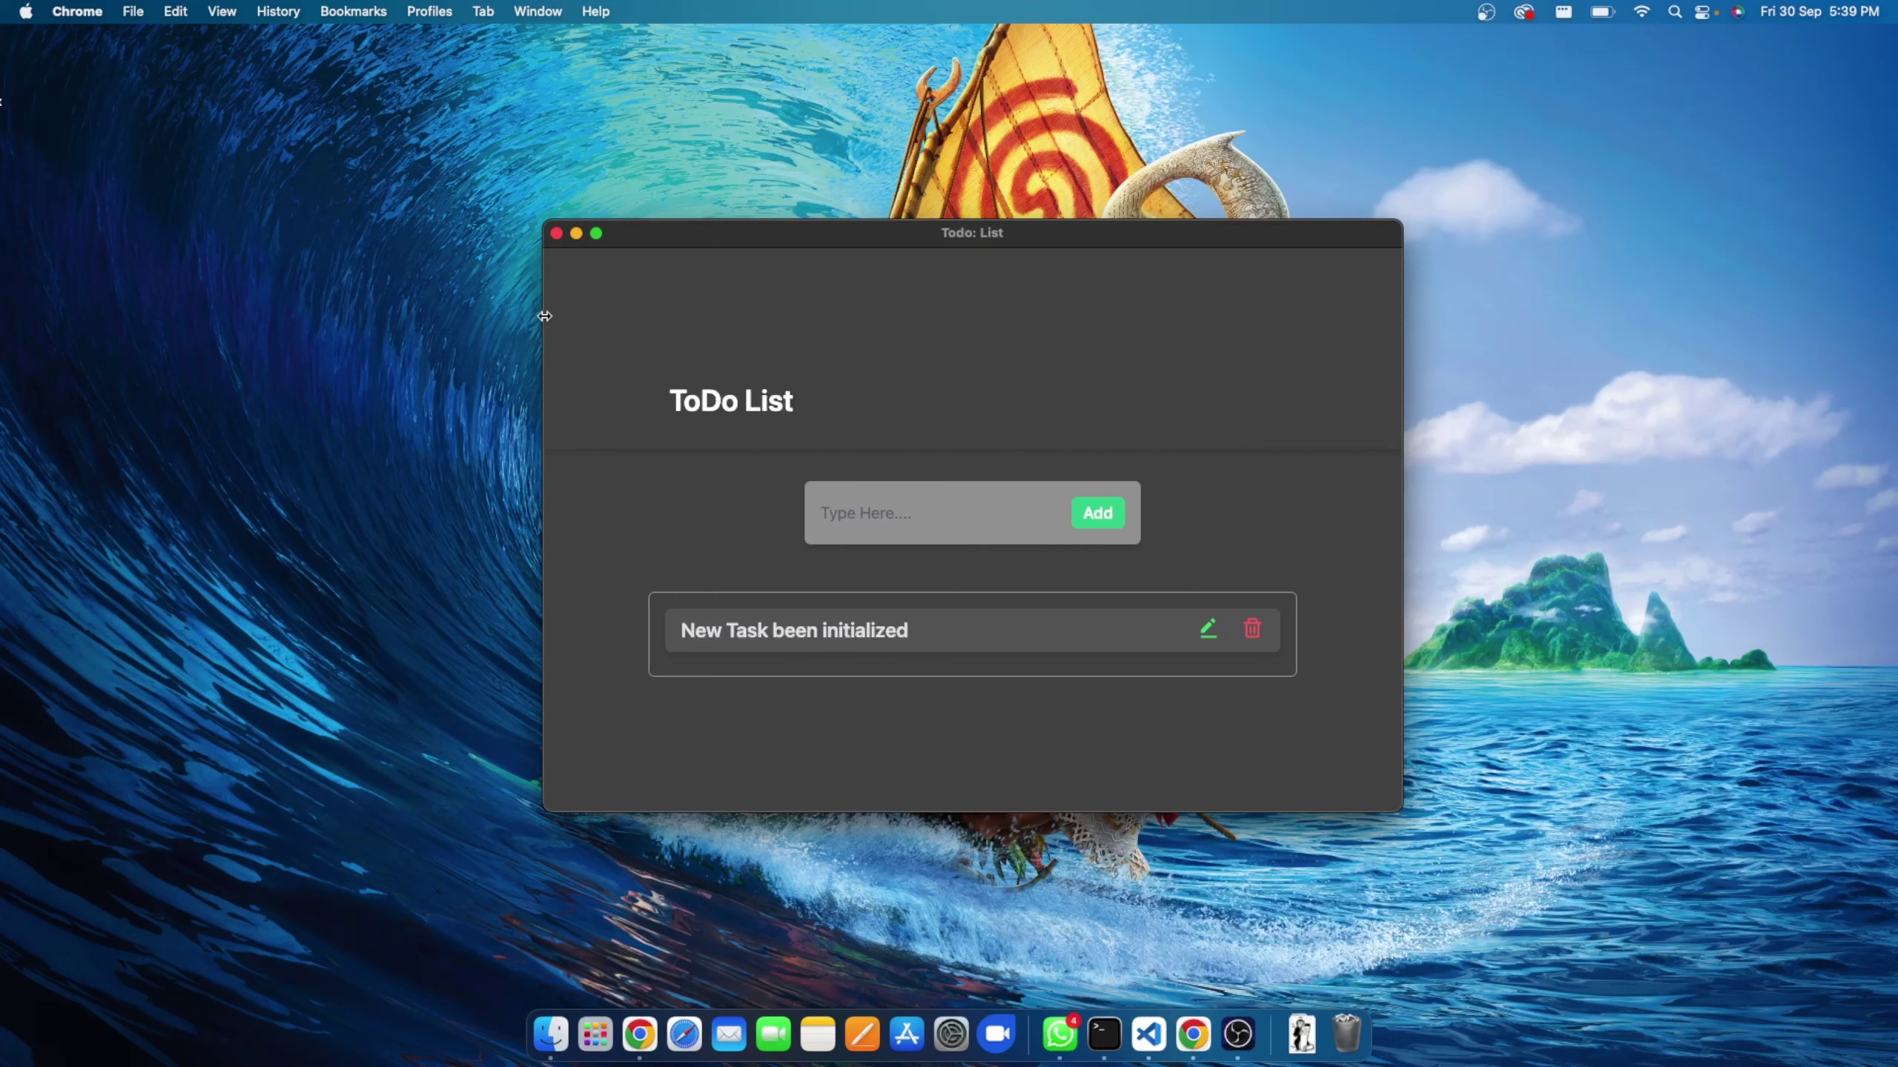
- Add a task named "New Task" to the ToDo List
left_click(874, 511)
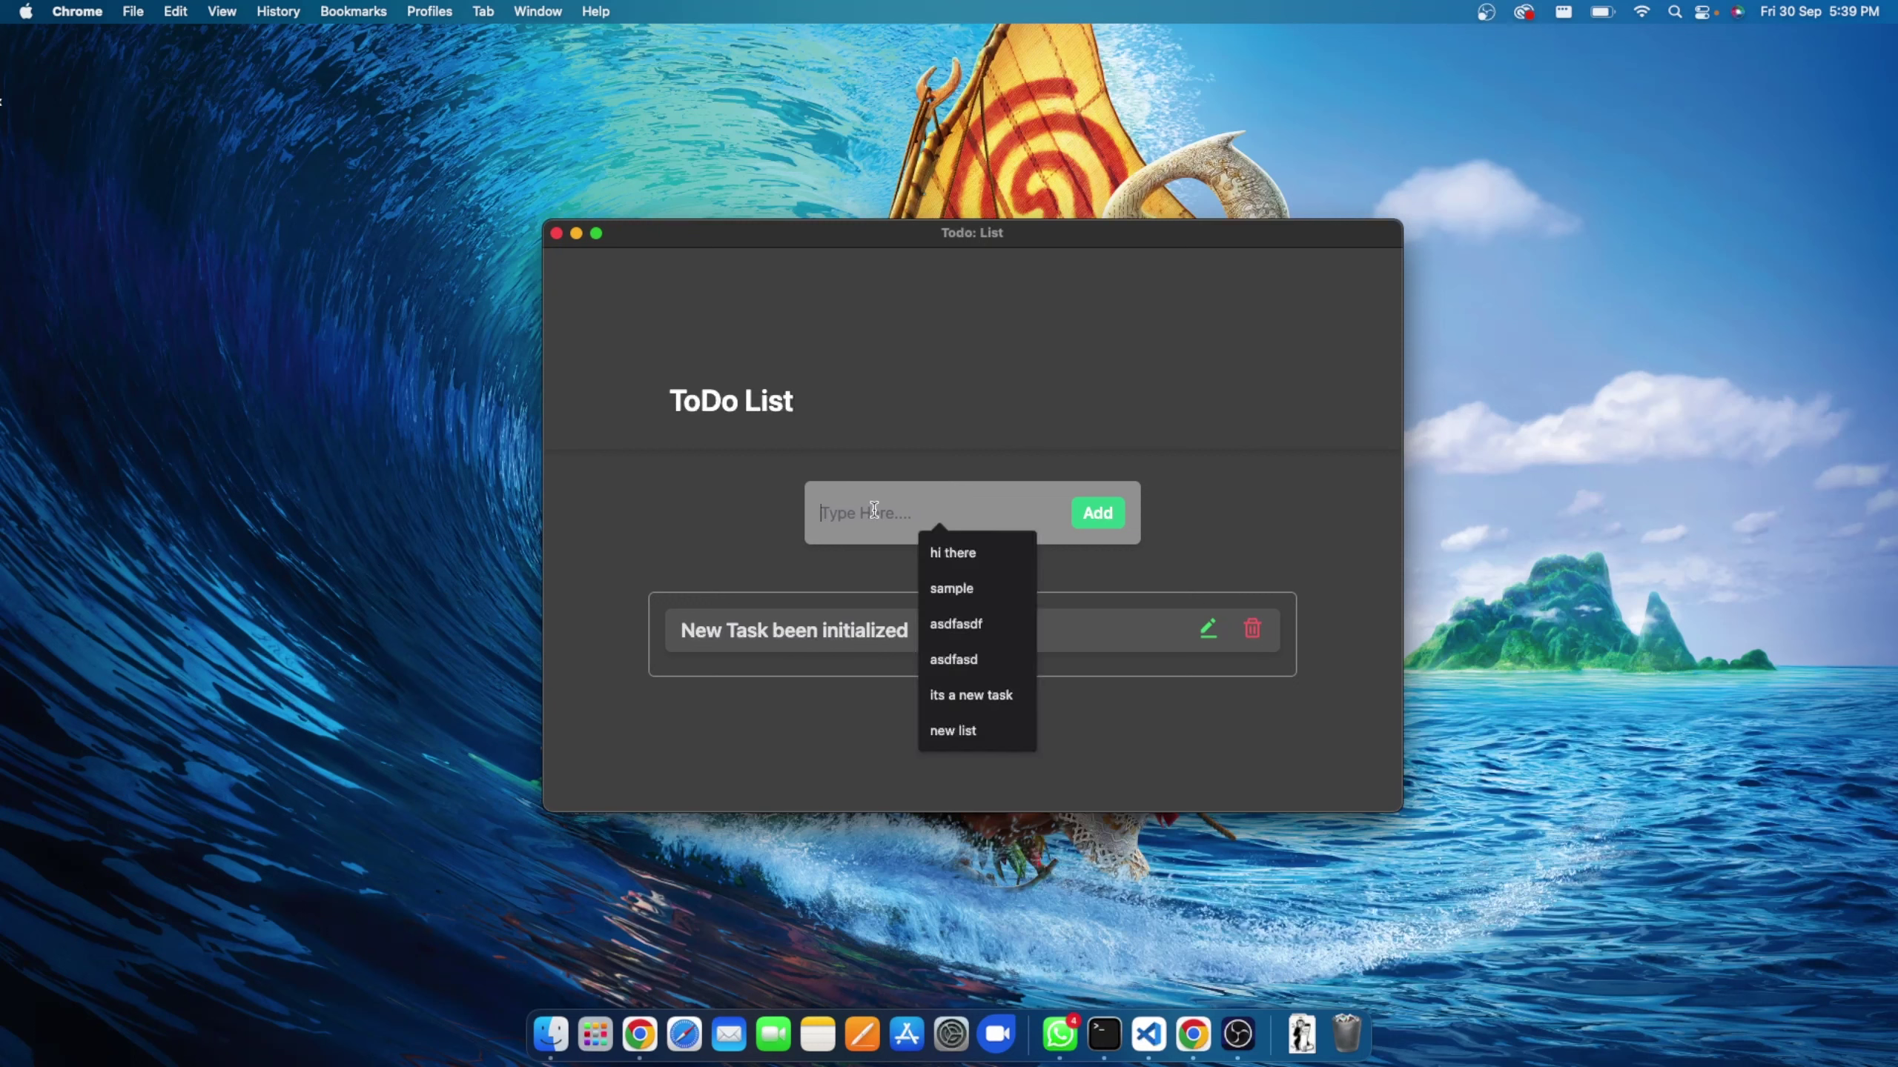
type("New Task")
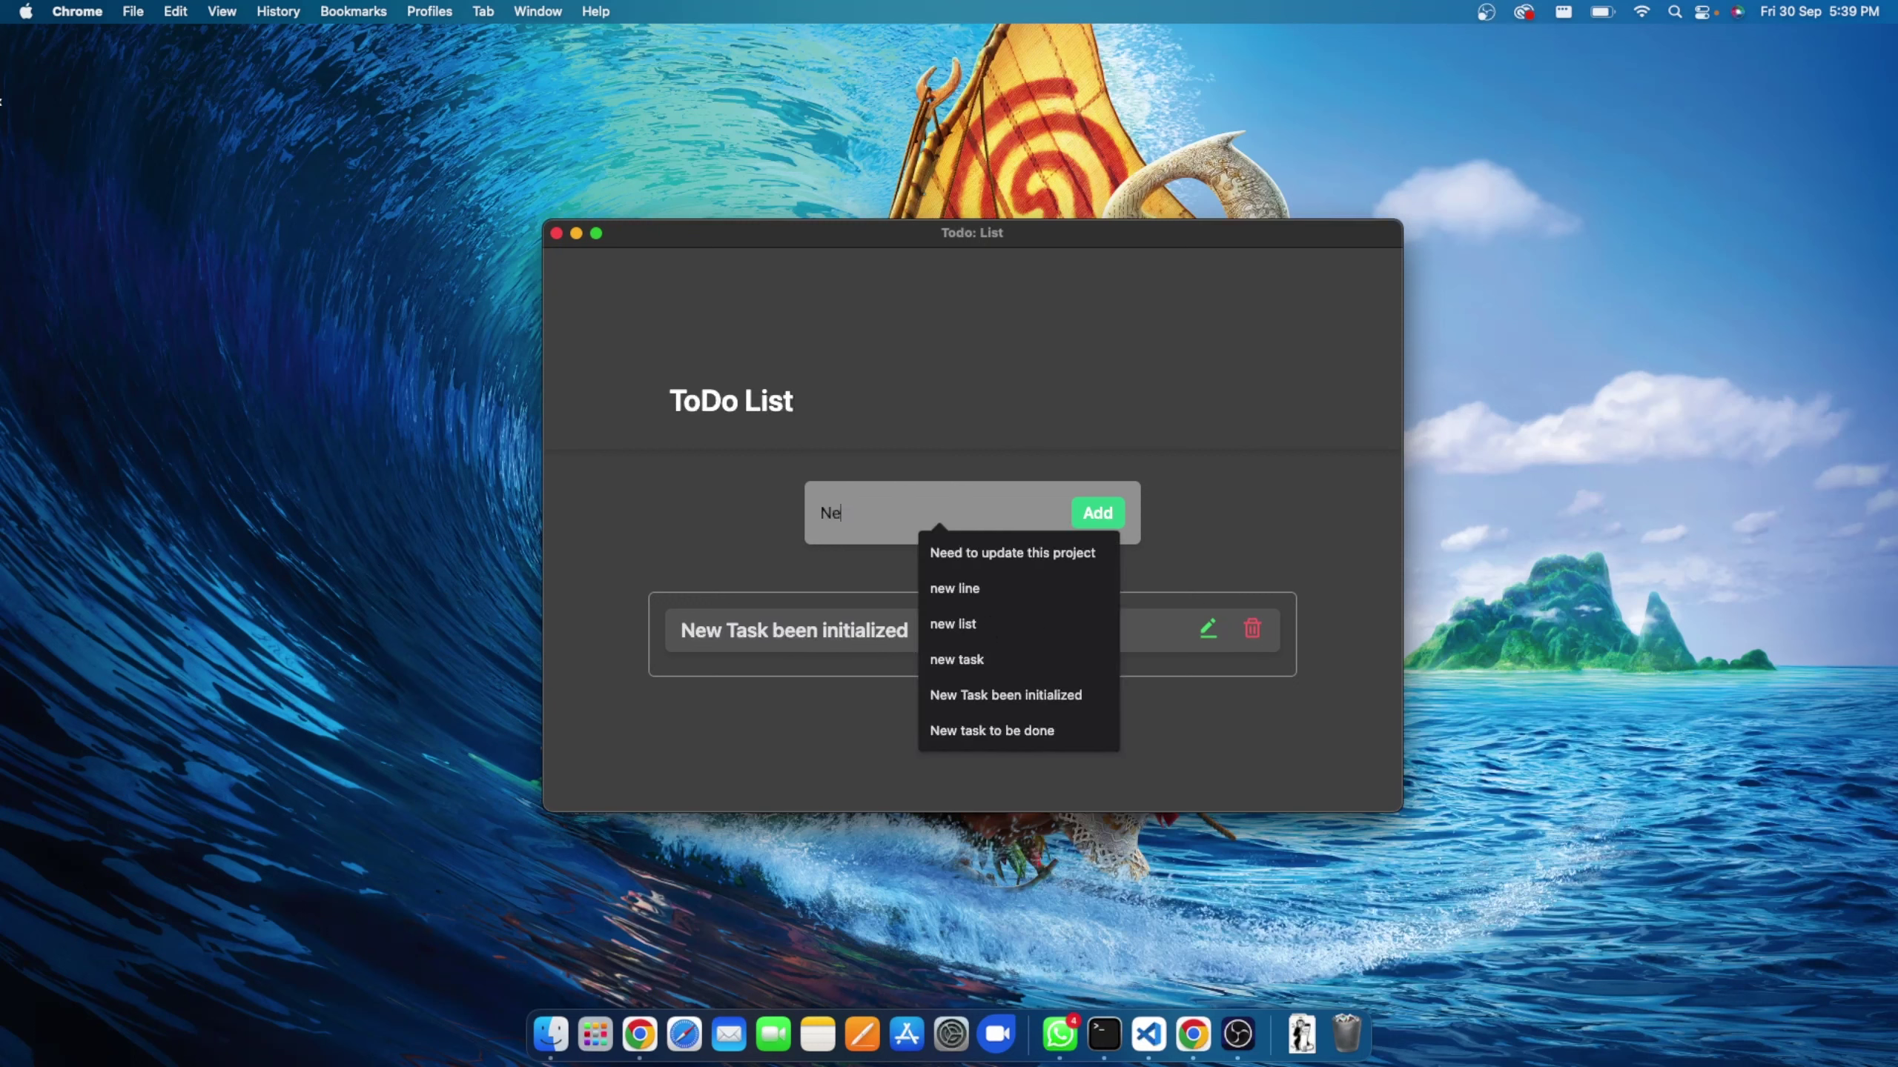
left_click(938, 398)
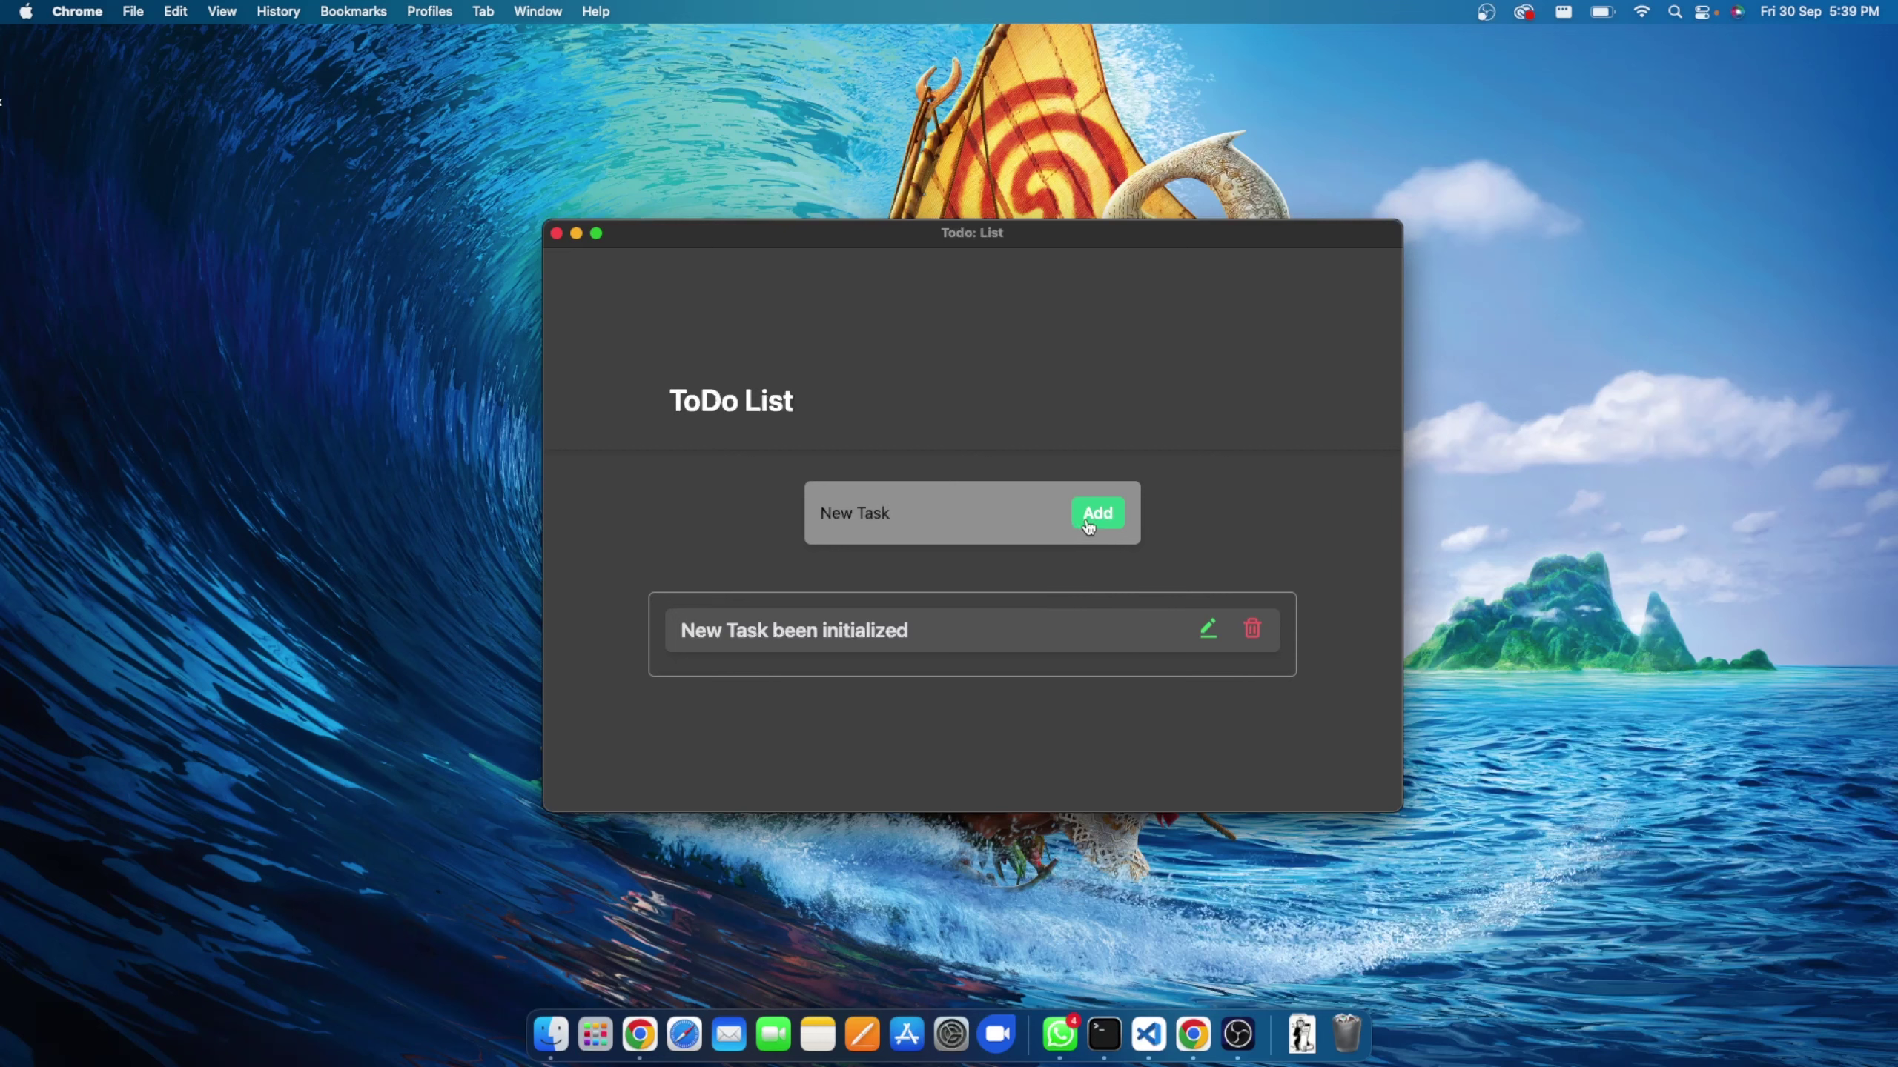
key("Return")
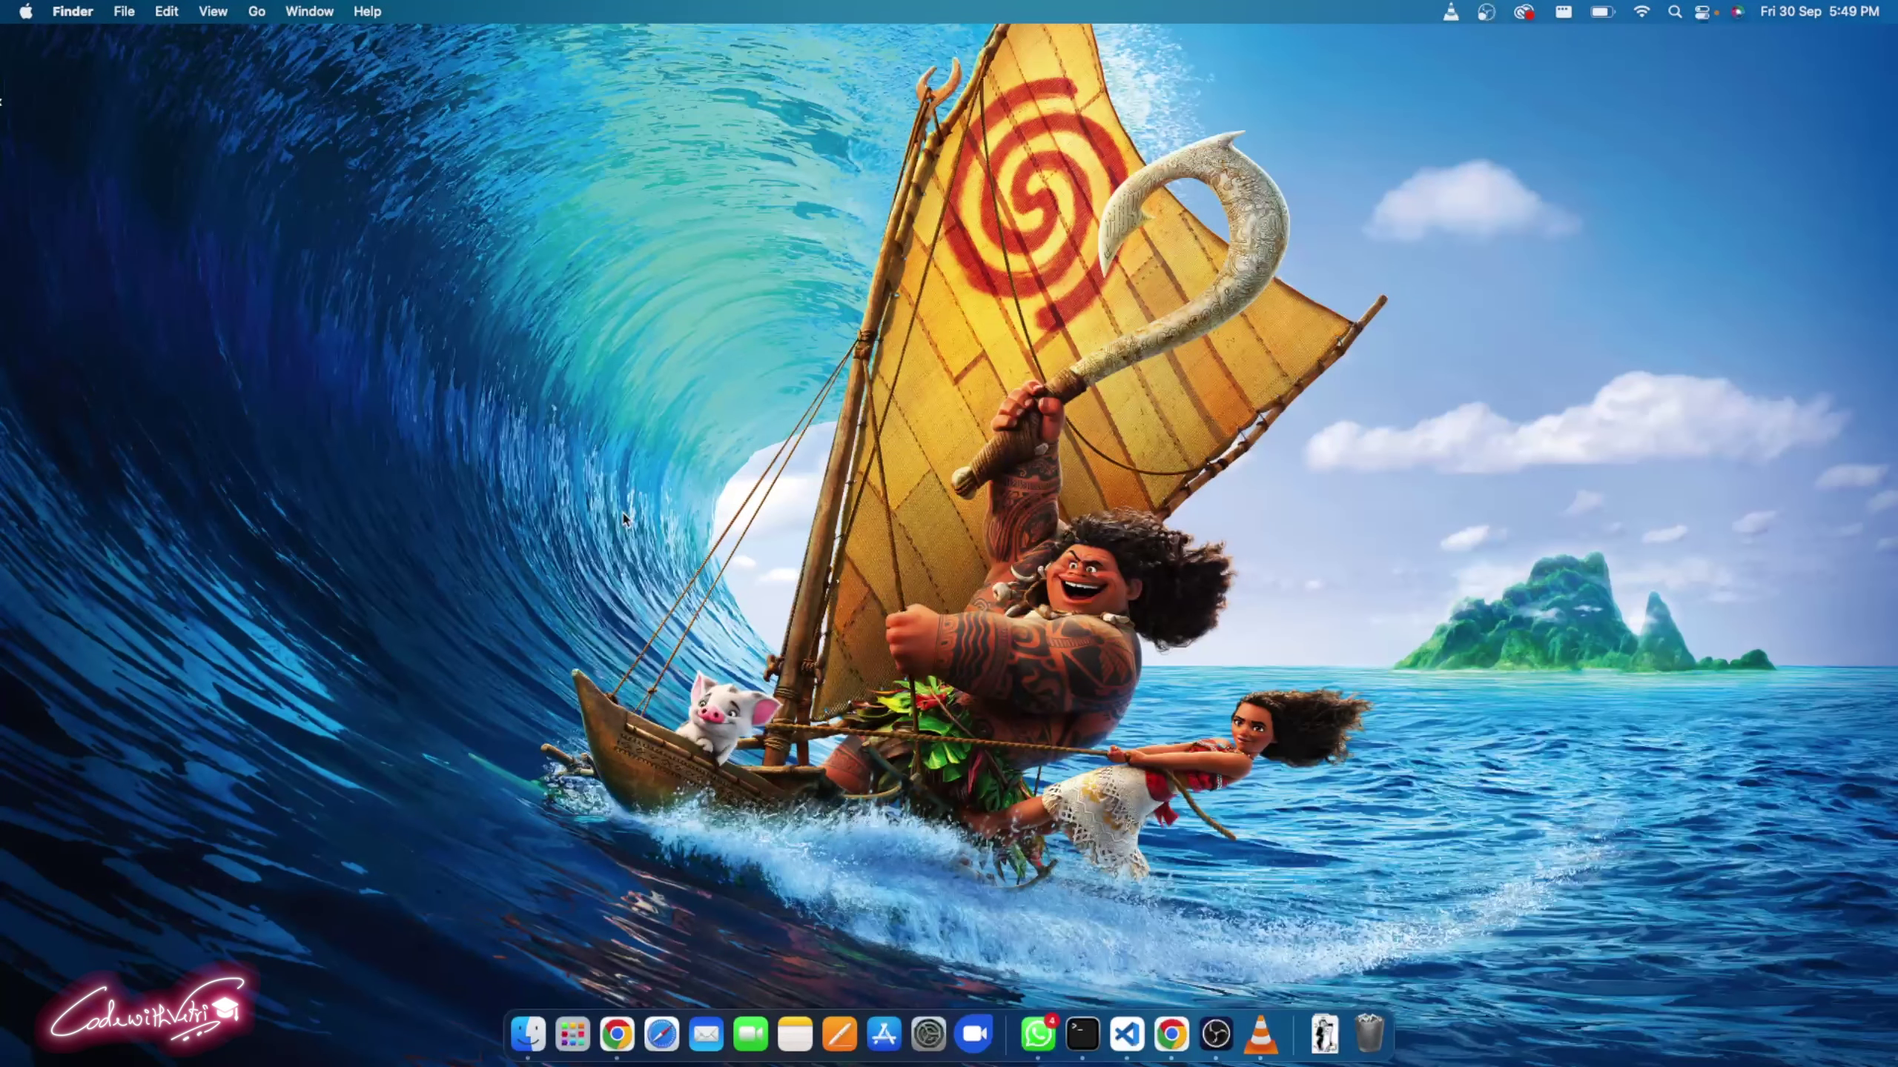
- Switch to Chrome and open the Downloads page of python.org in a new tab
key("ctrl+Left")
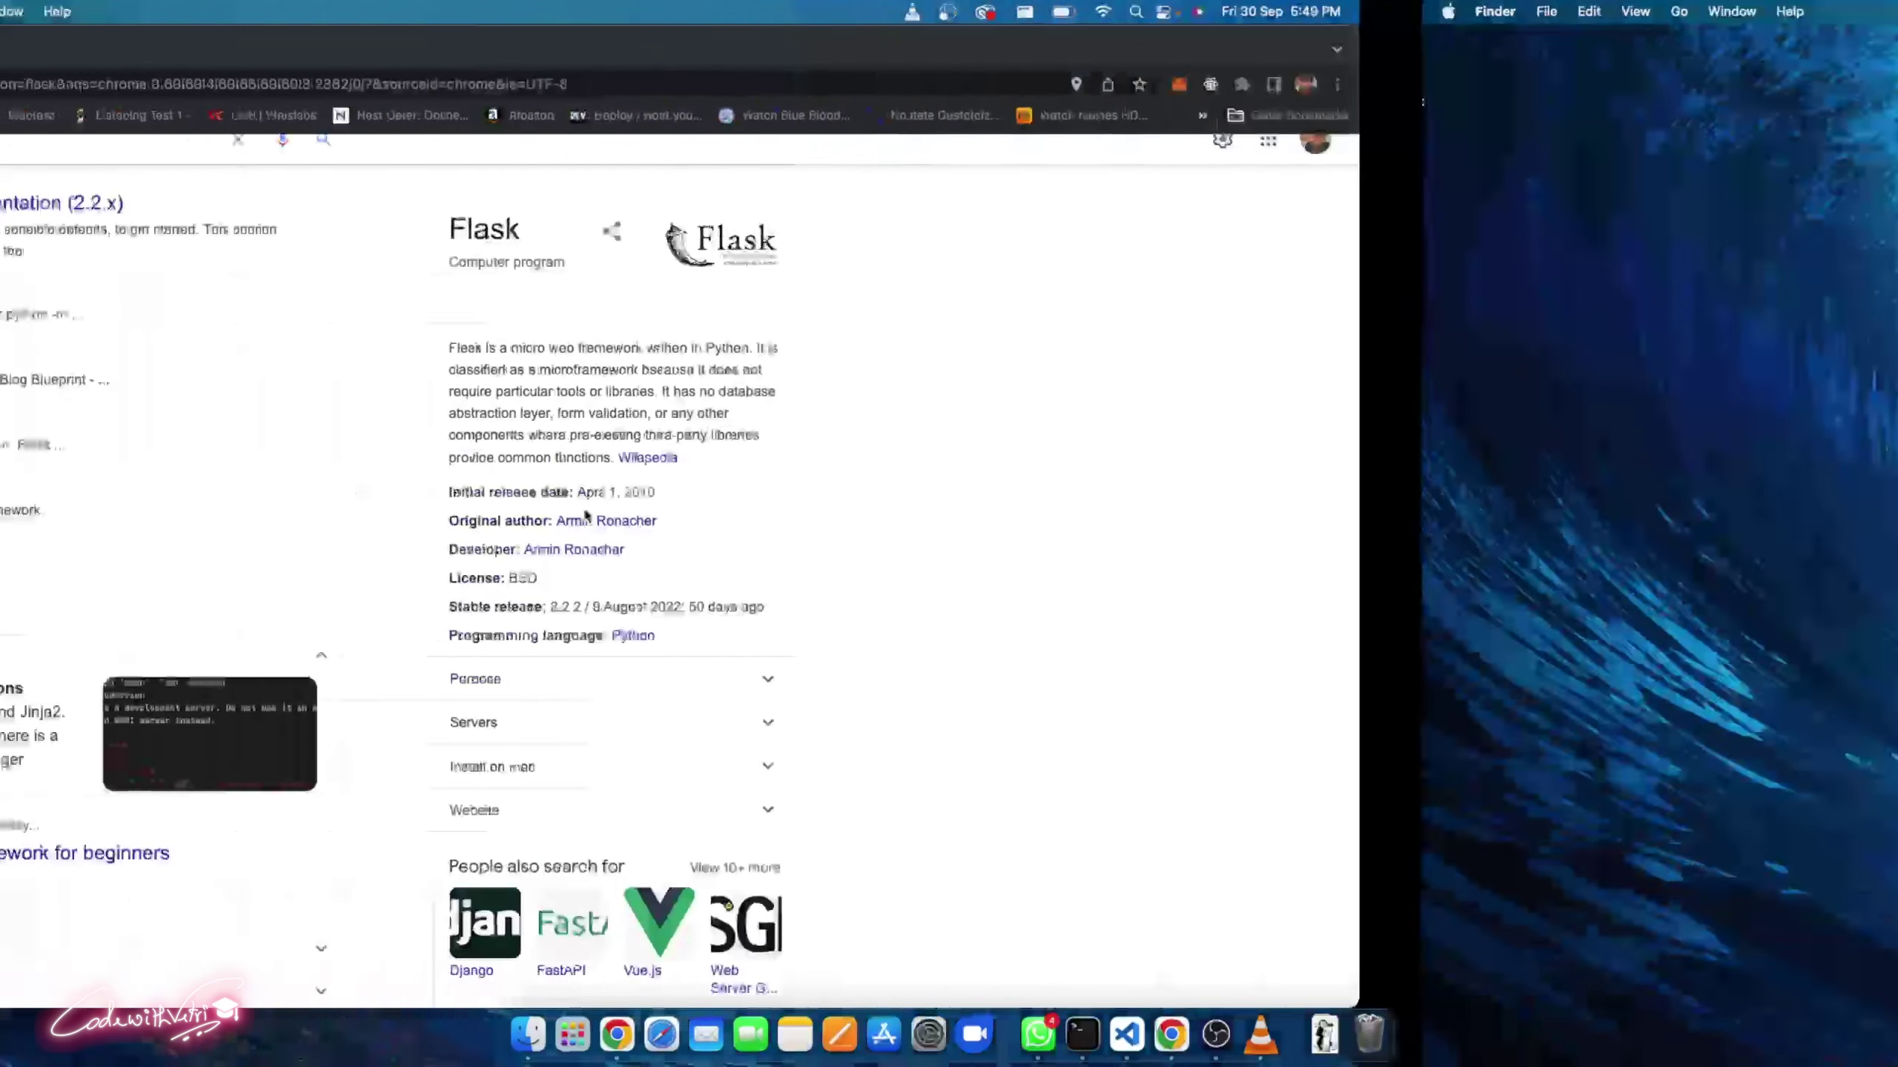
key("super+t")
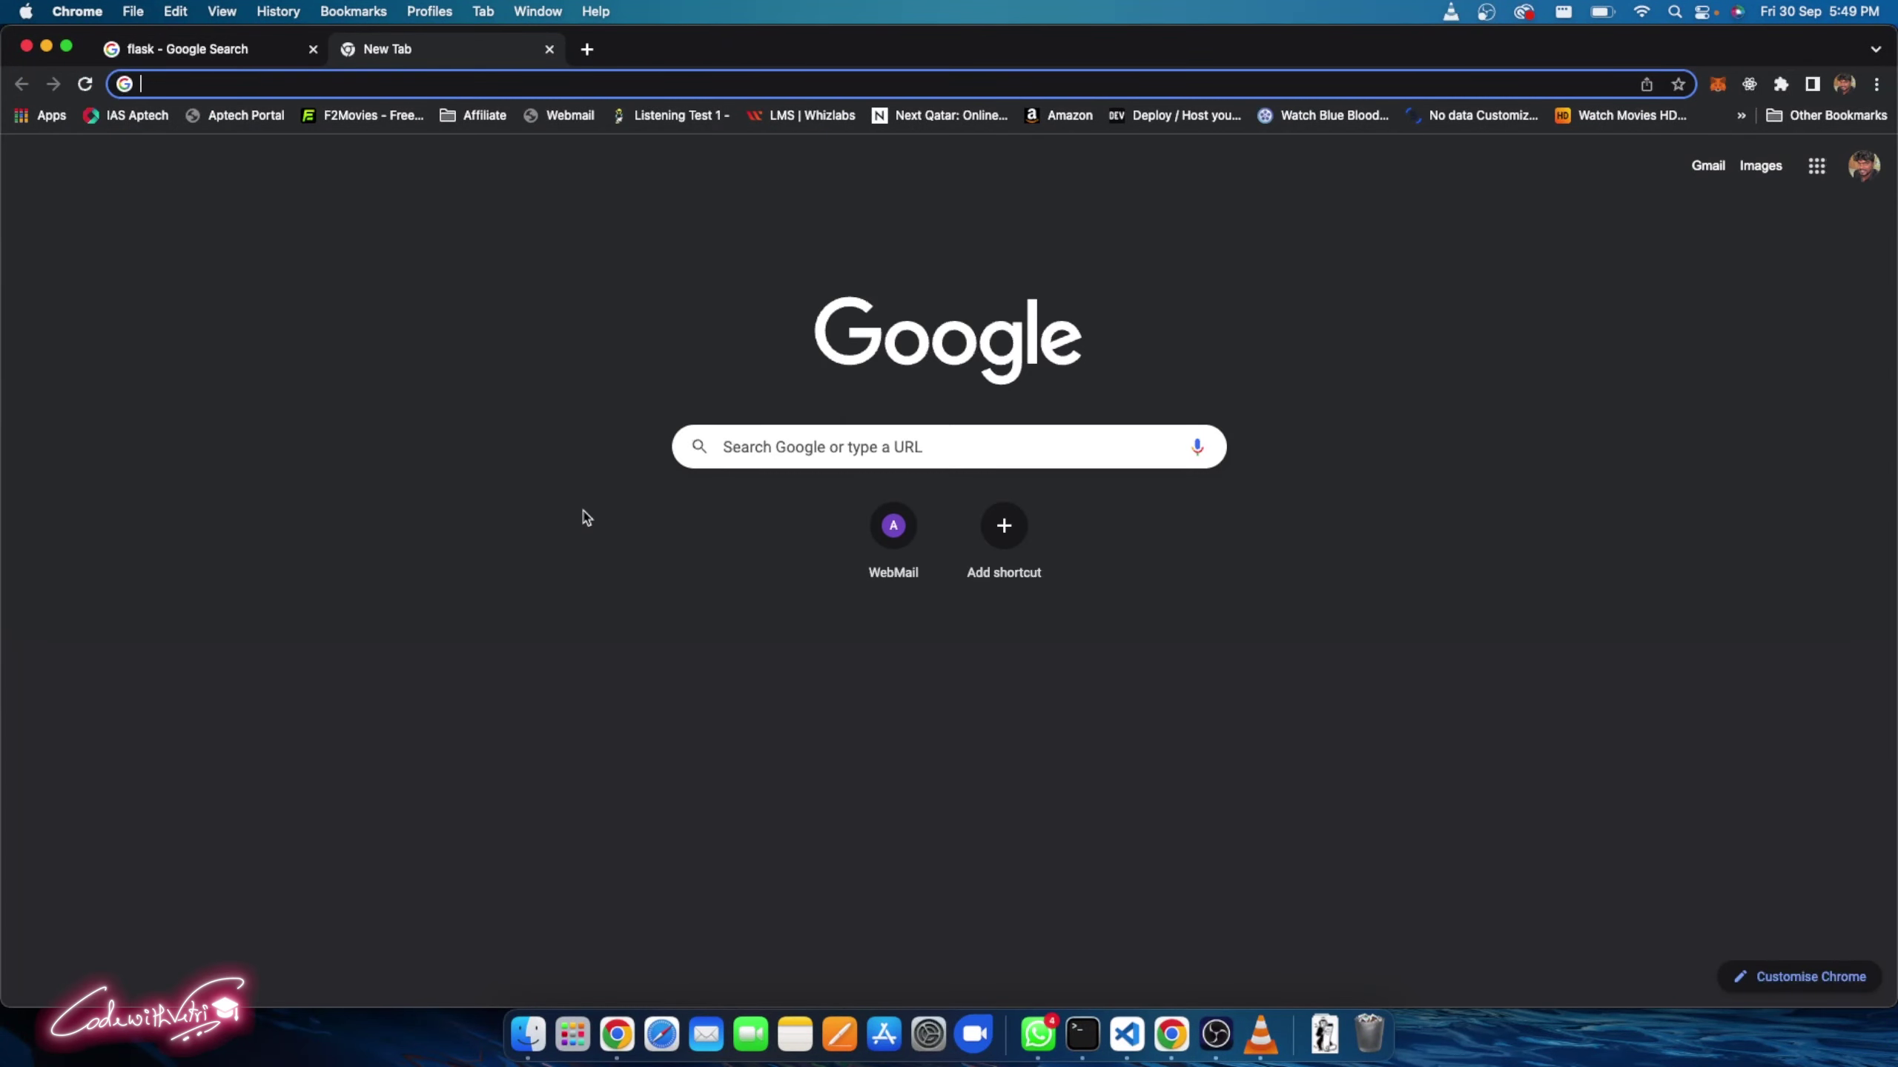
type("python.")
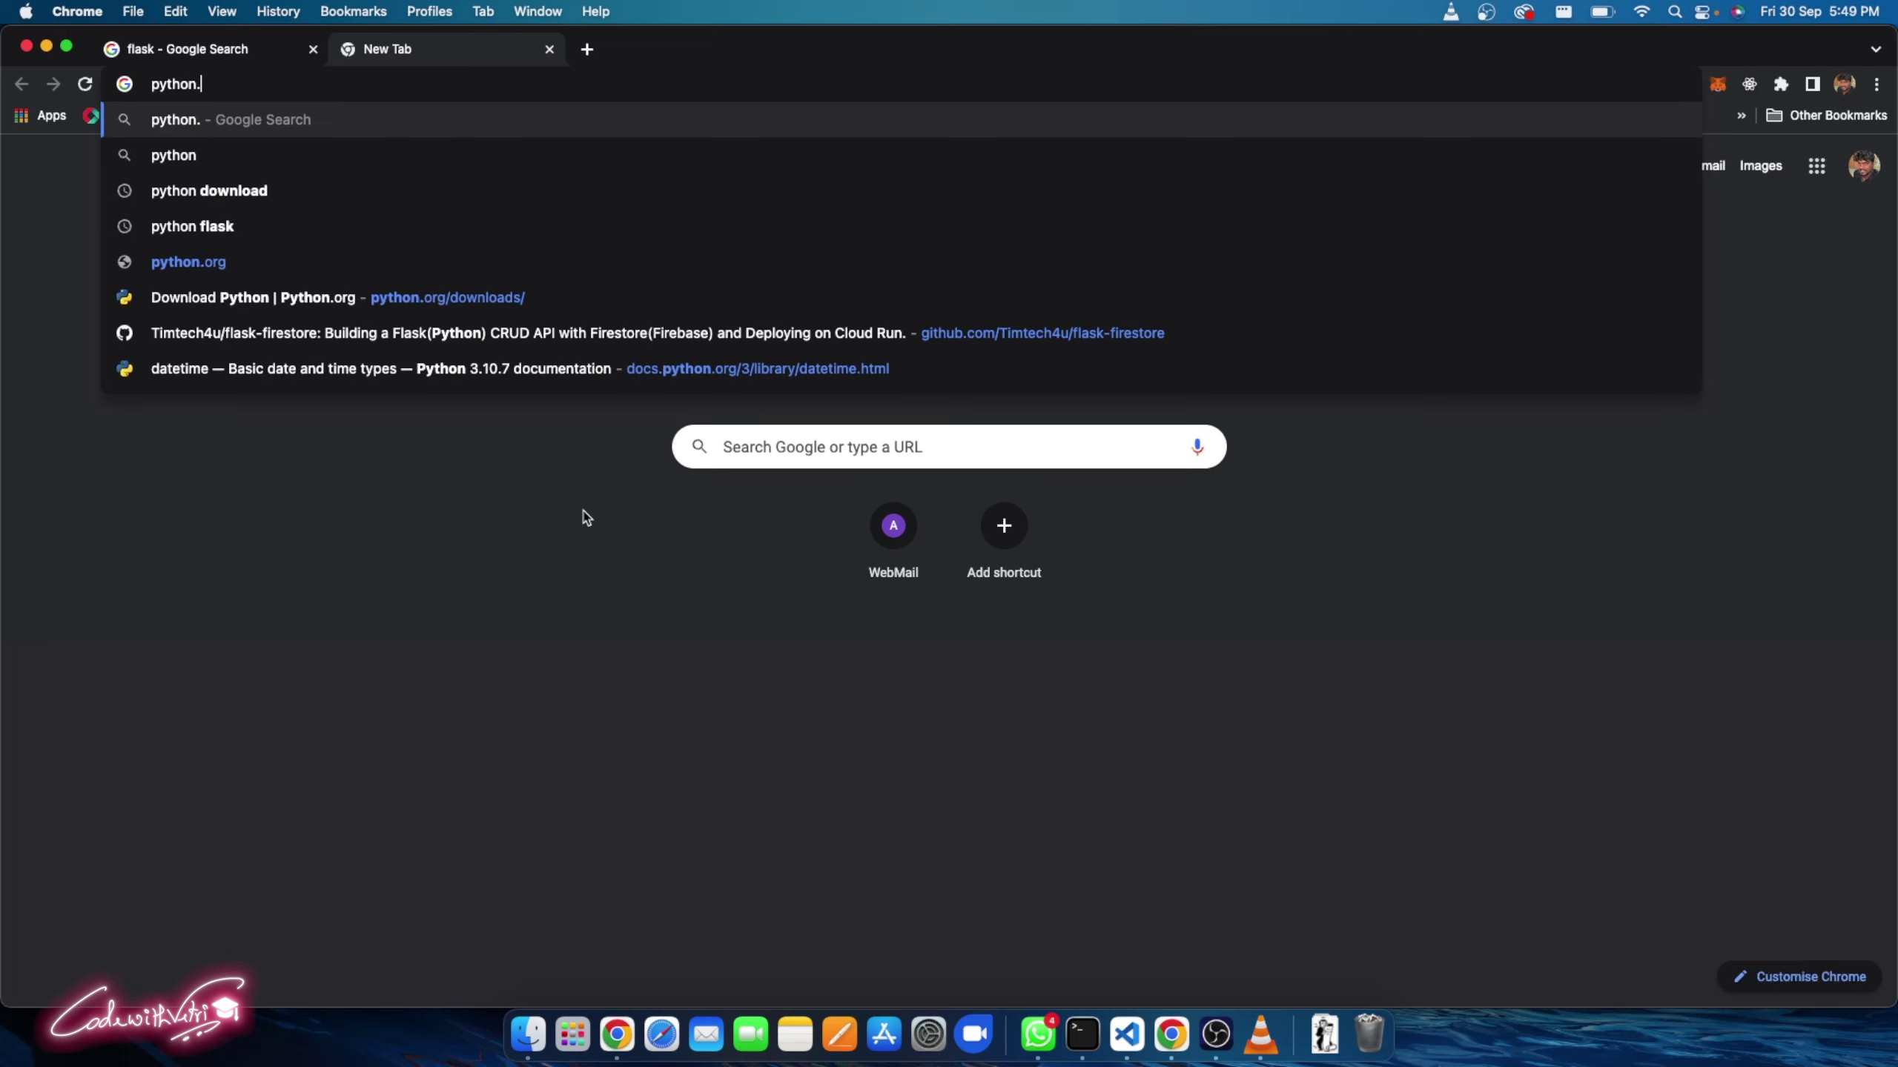
type("org")
key("Return")
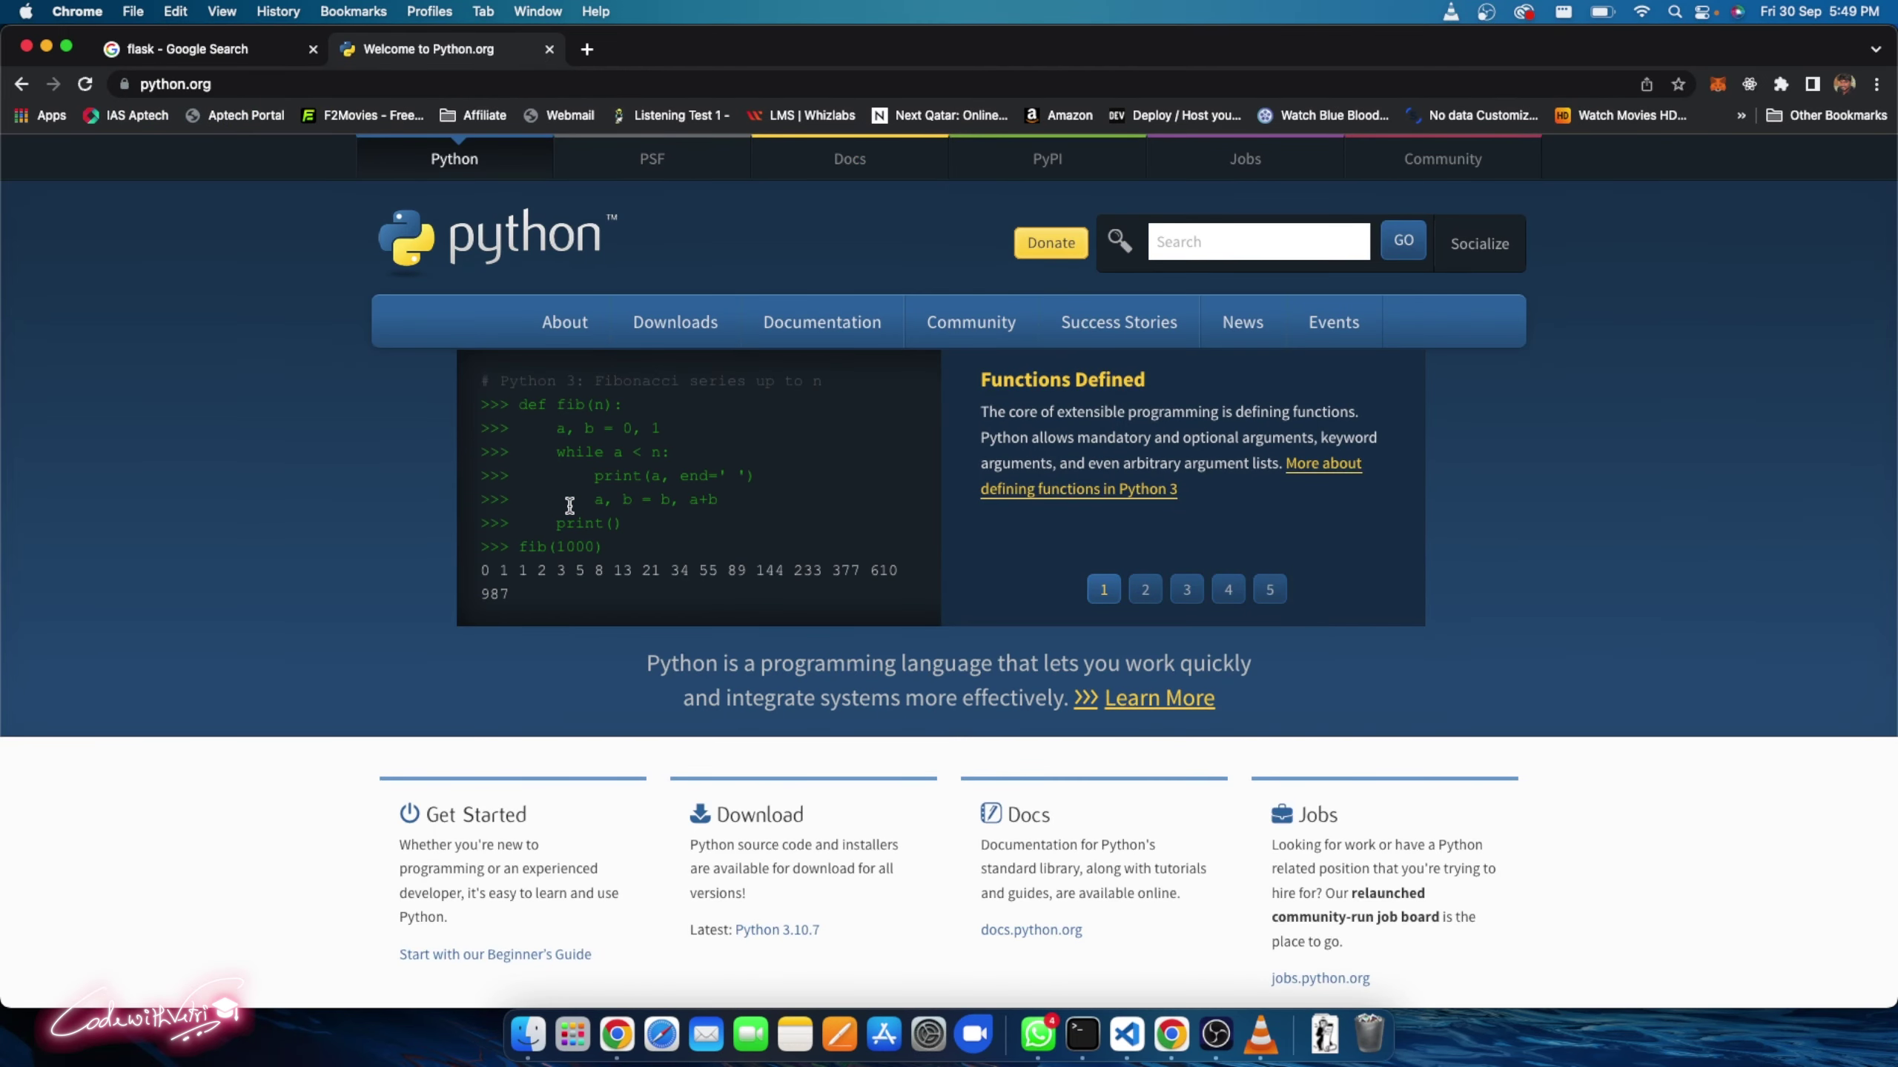
left_click(672, 322)
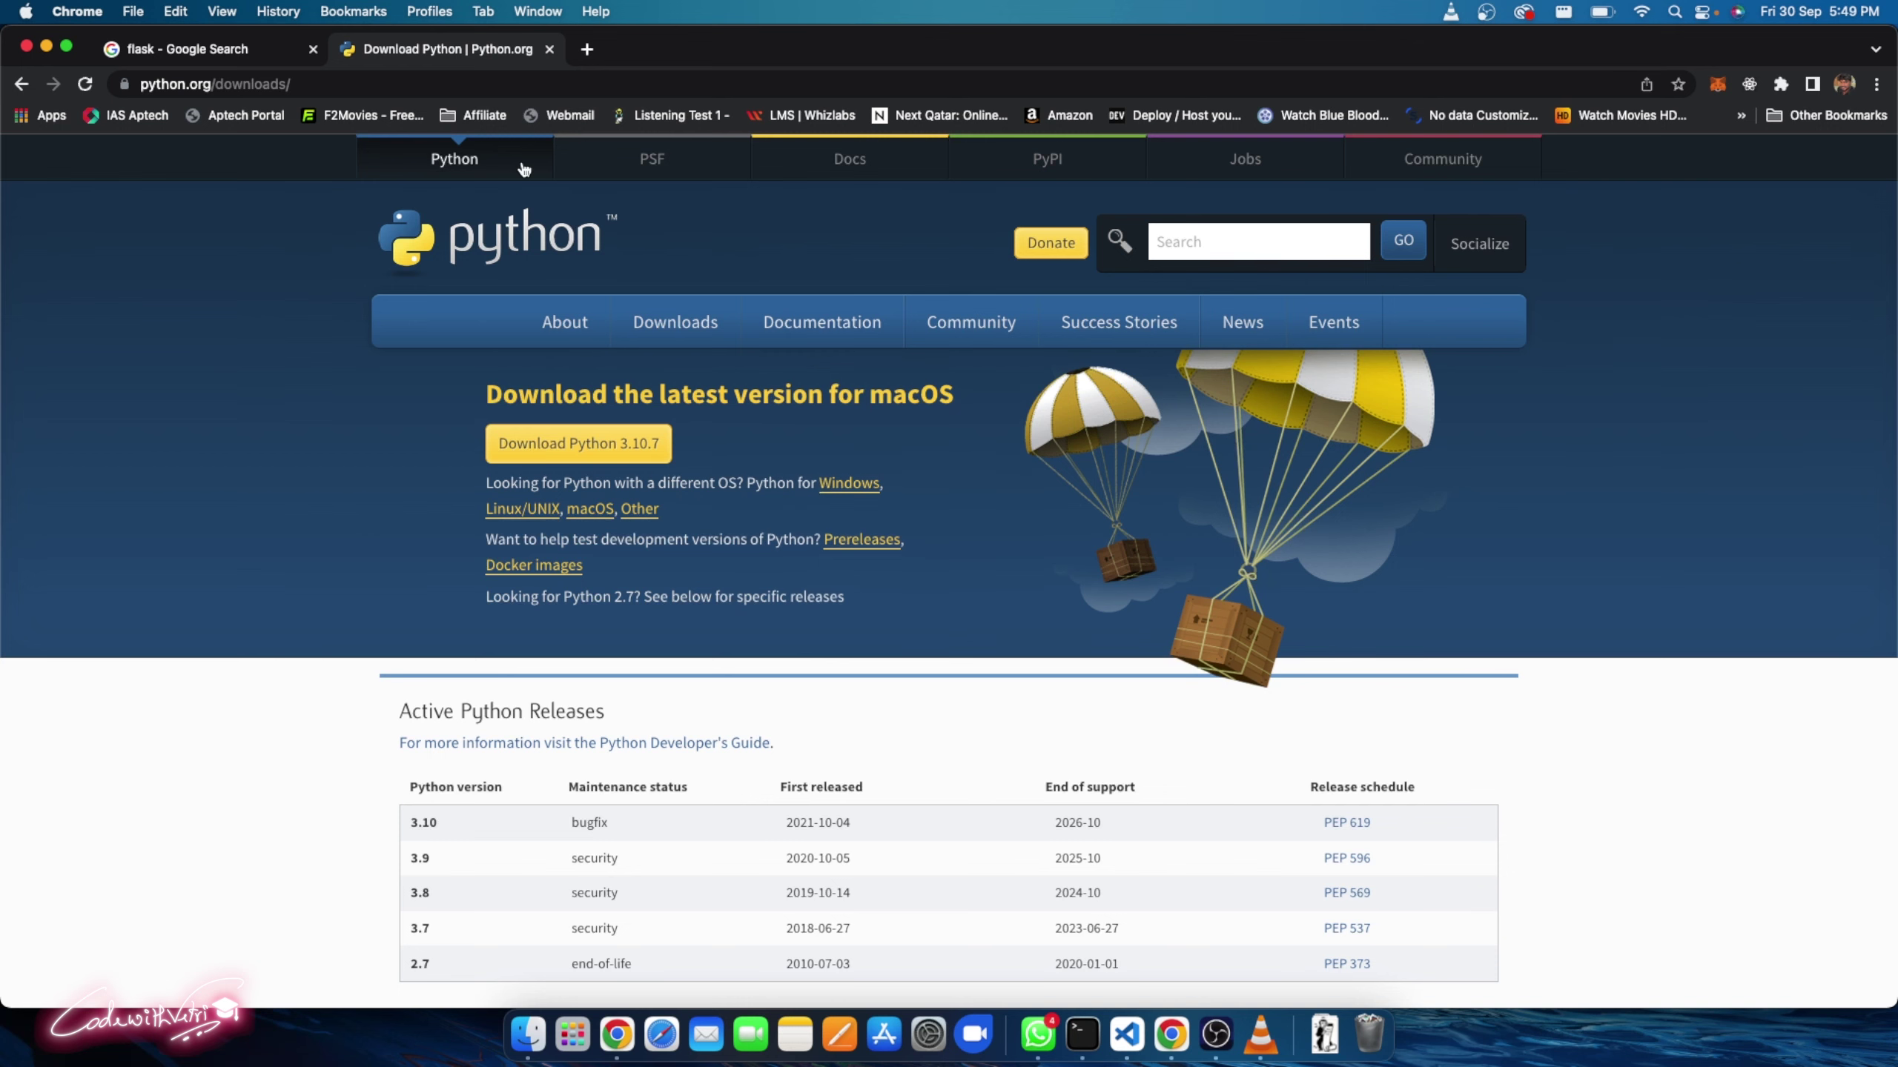
- Close the Python downloads page and highlight the opening sentence of the Flask description in the search results
left_click(549, 50)
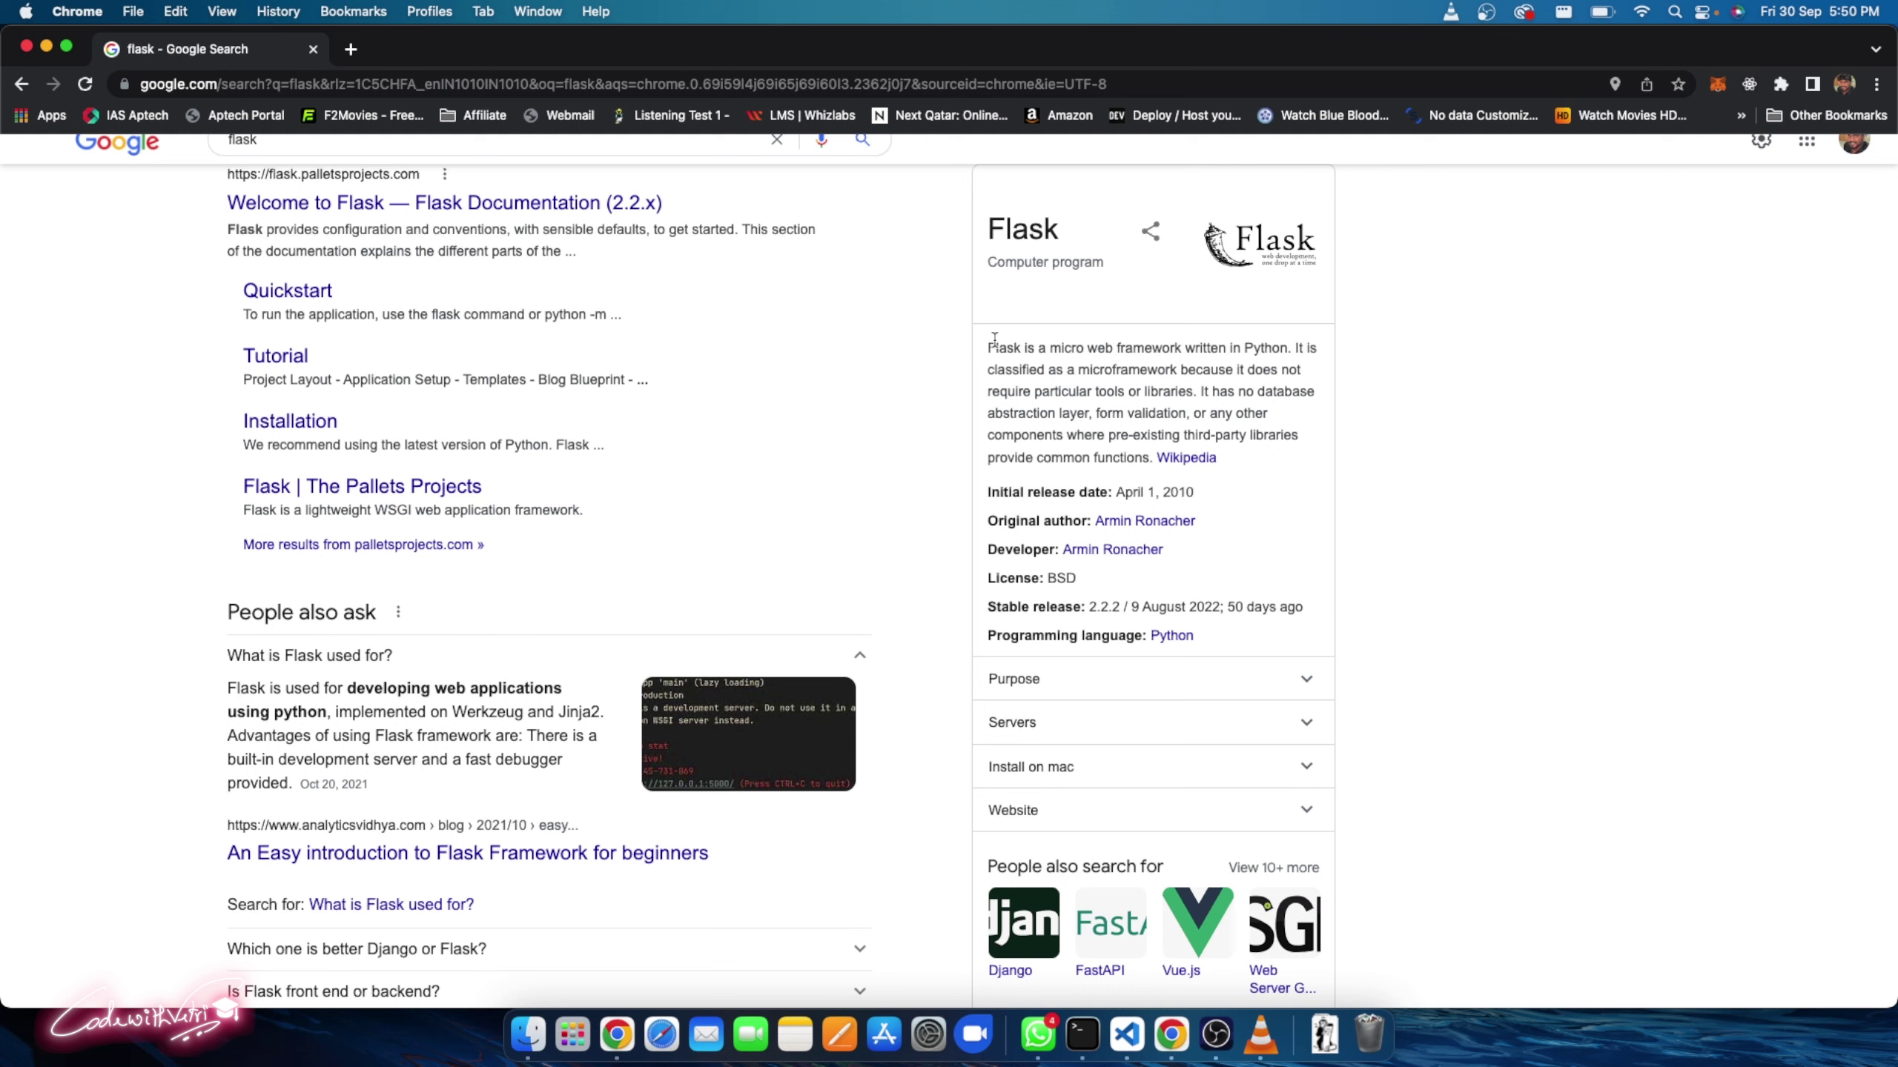
left_click_drag(988, 347, 1274, 348)
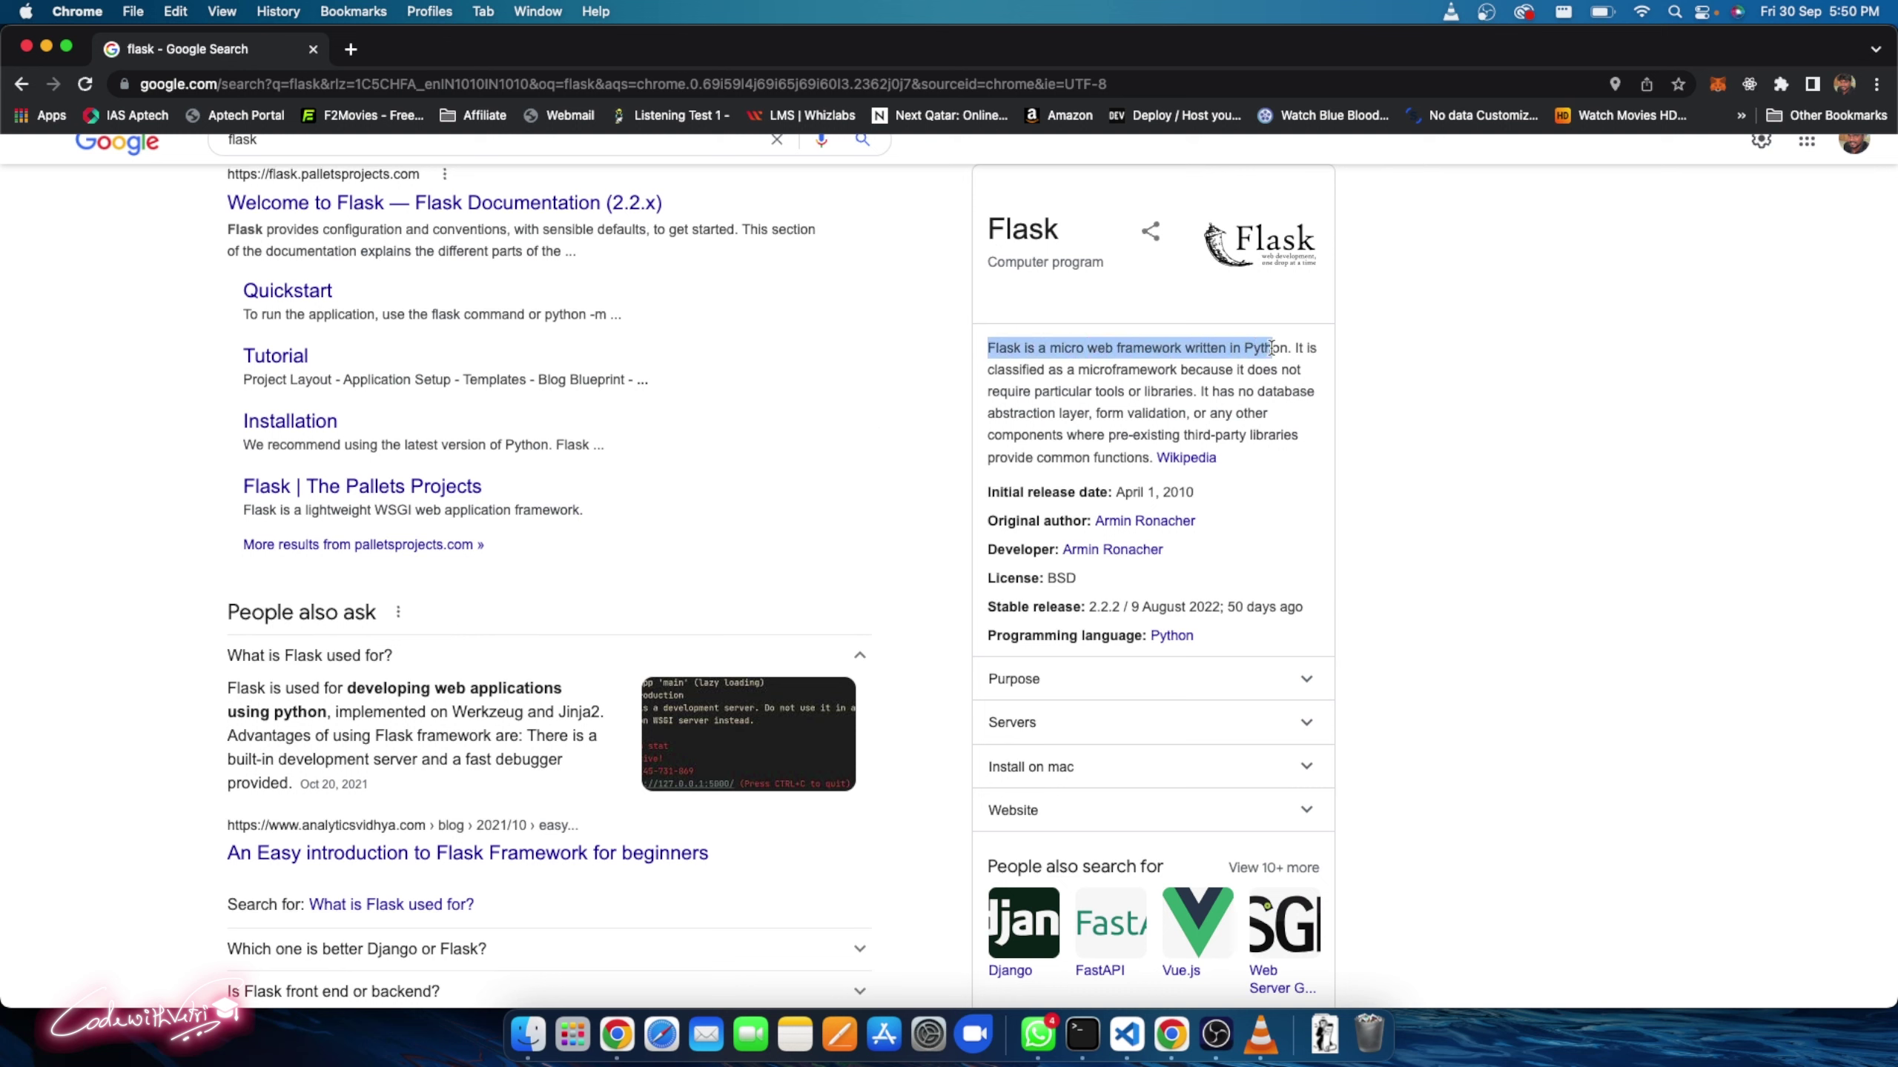
left_click(952, 417)
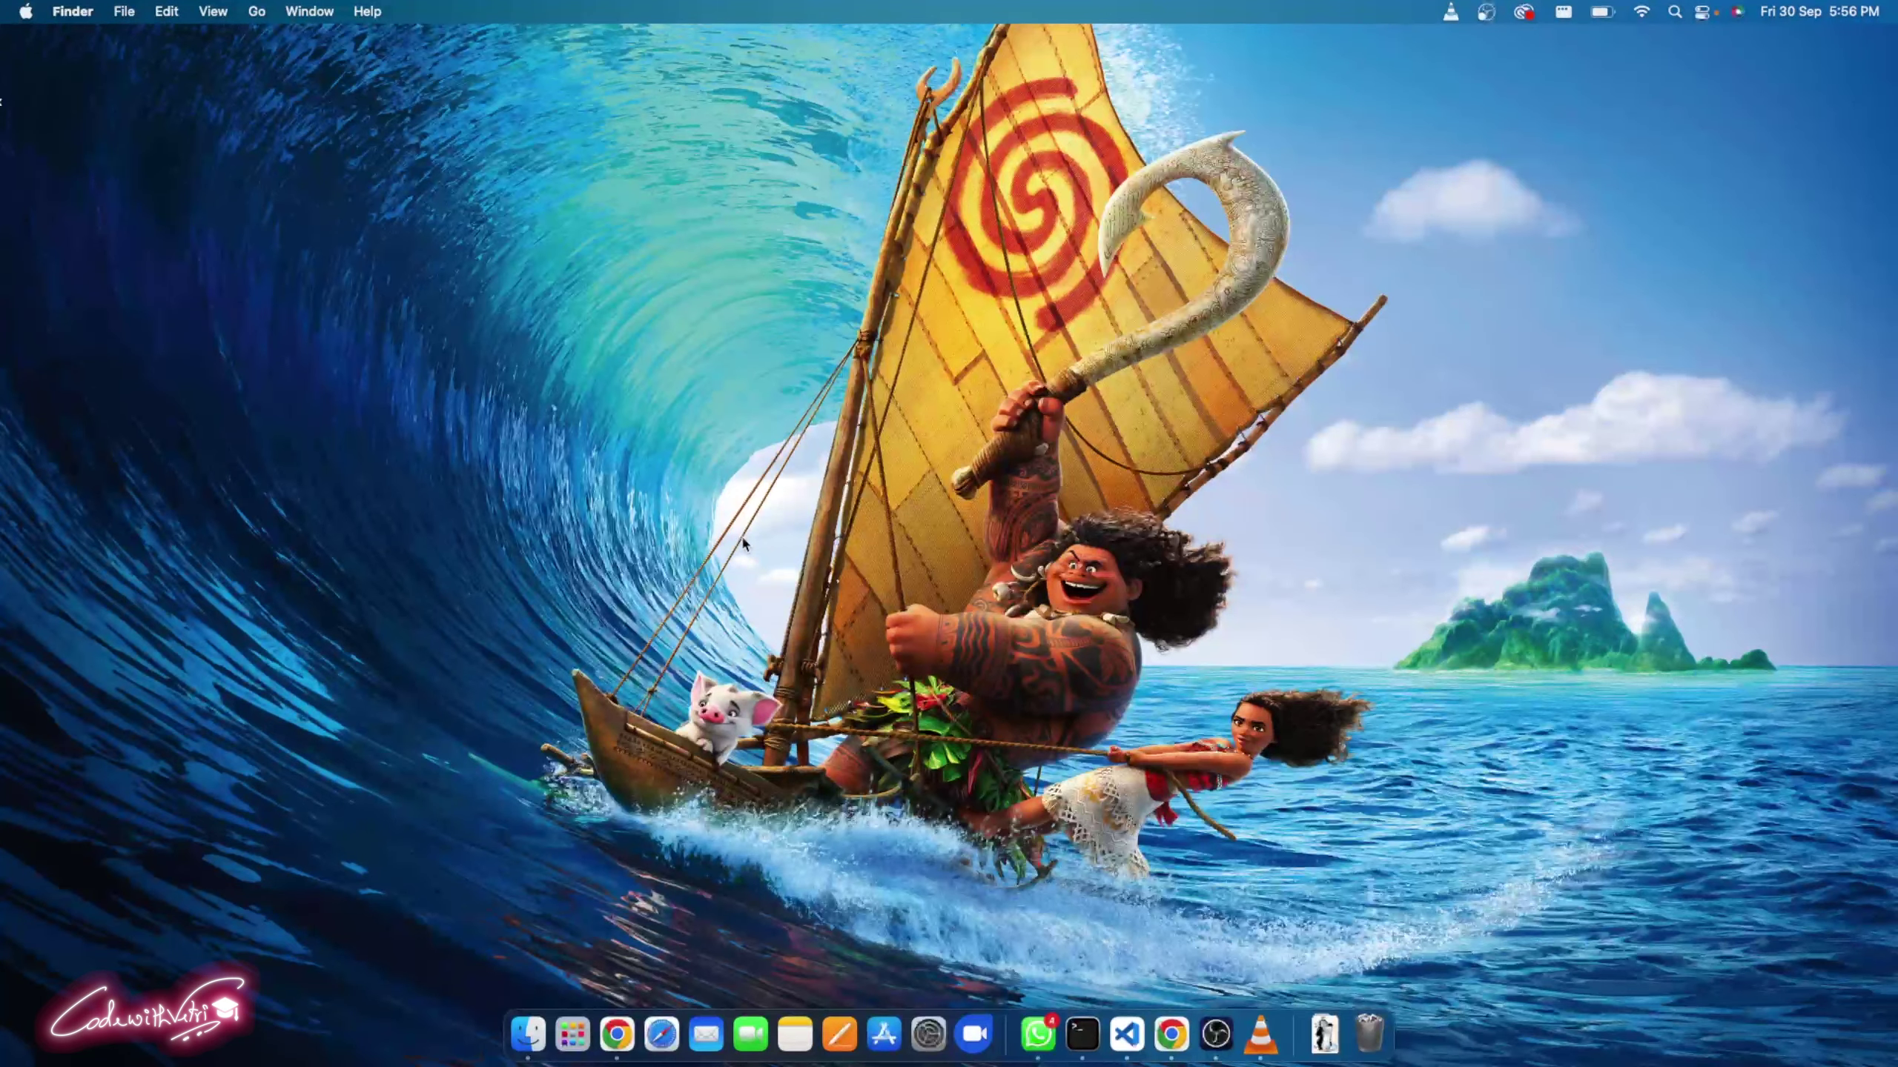
- Create a new folder on the desktop and name it ToDoList
right_click(550, 350)
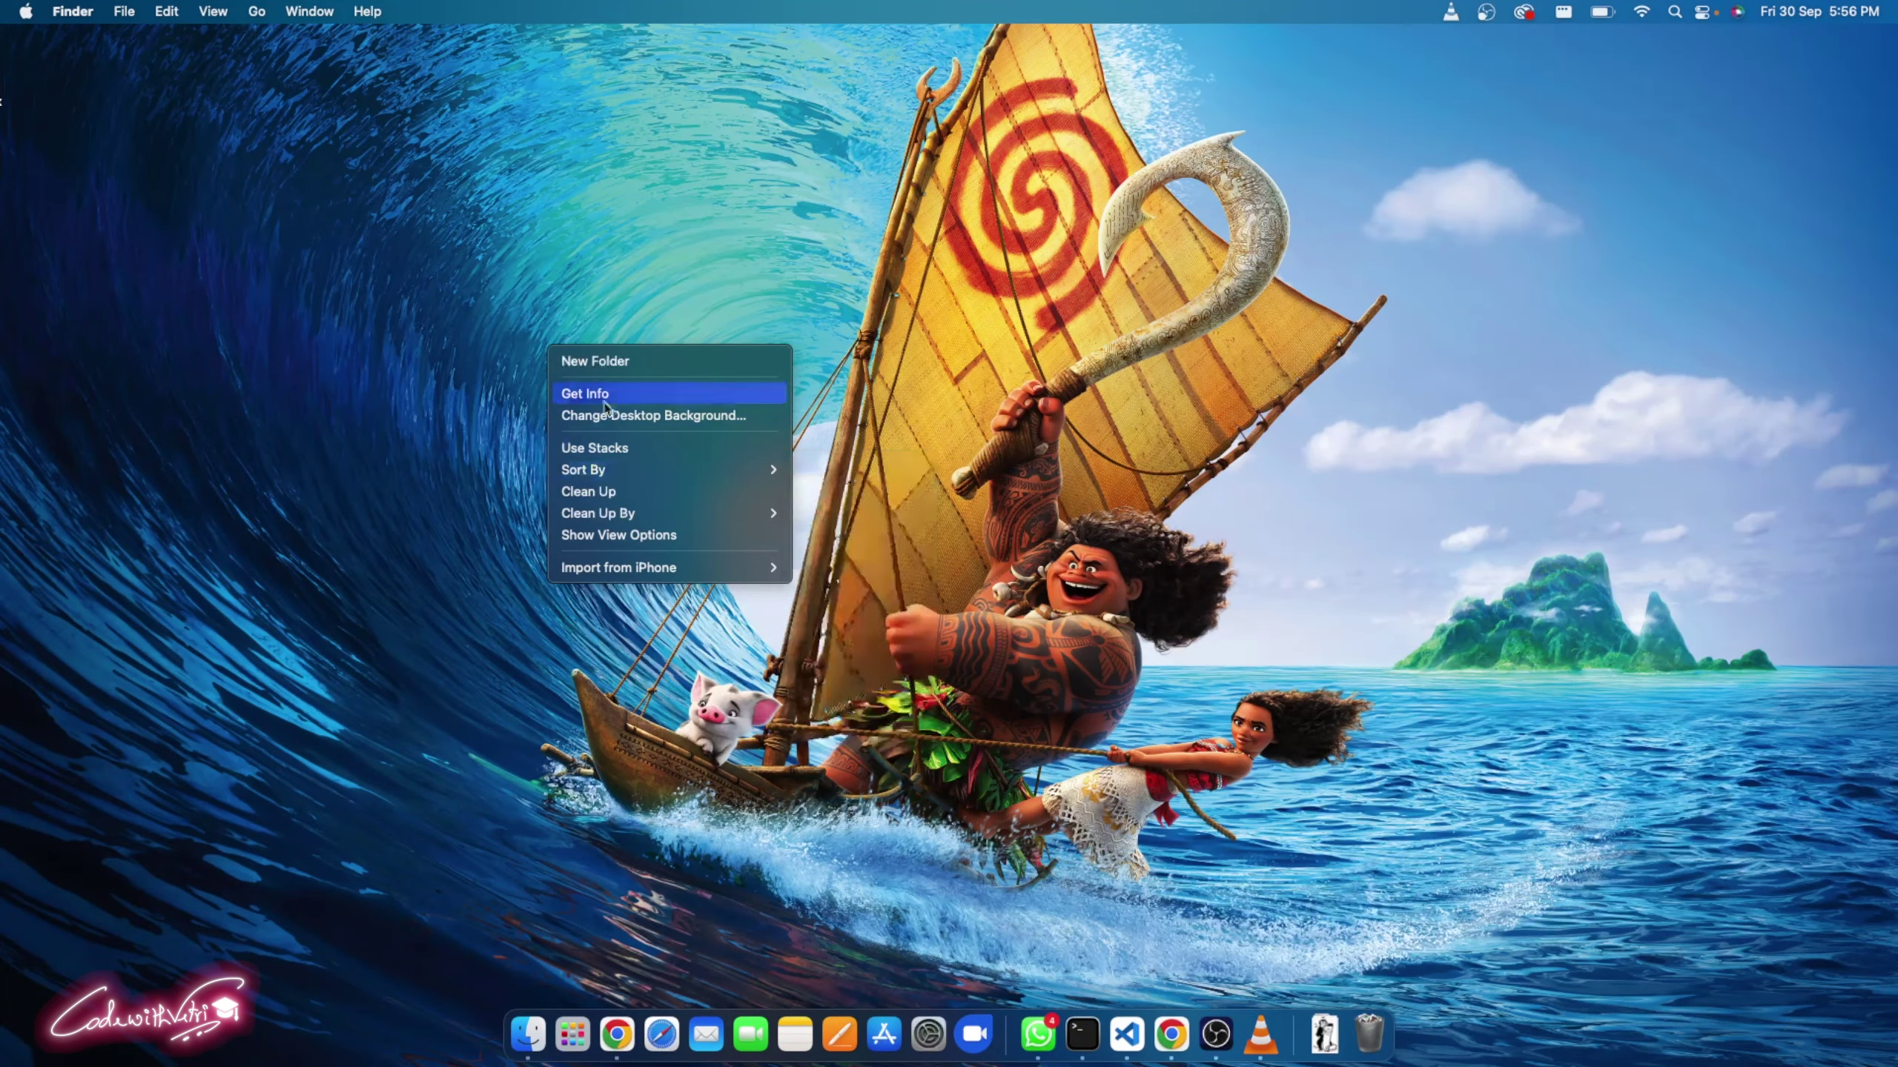
left_click(598, 361)
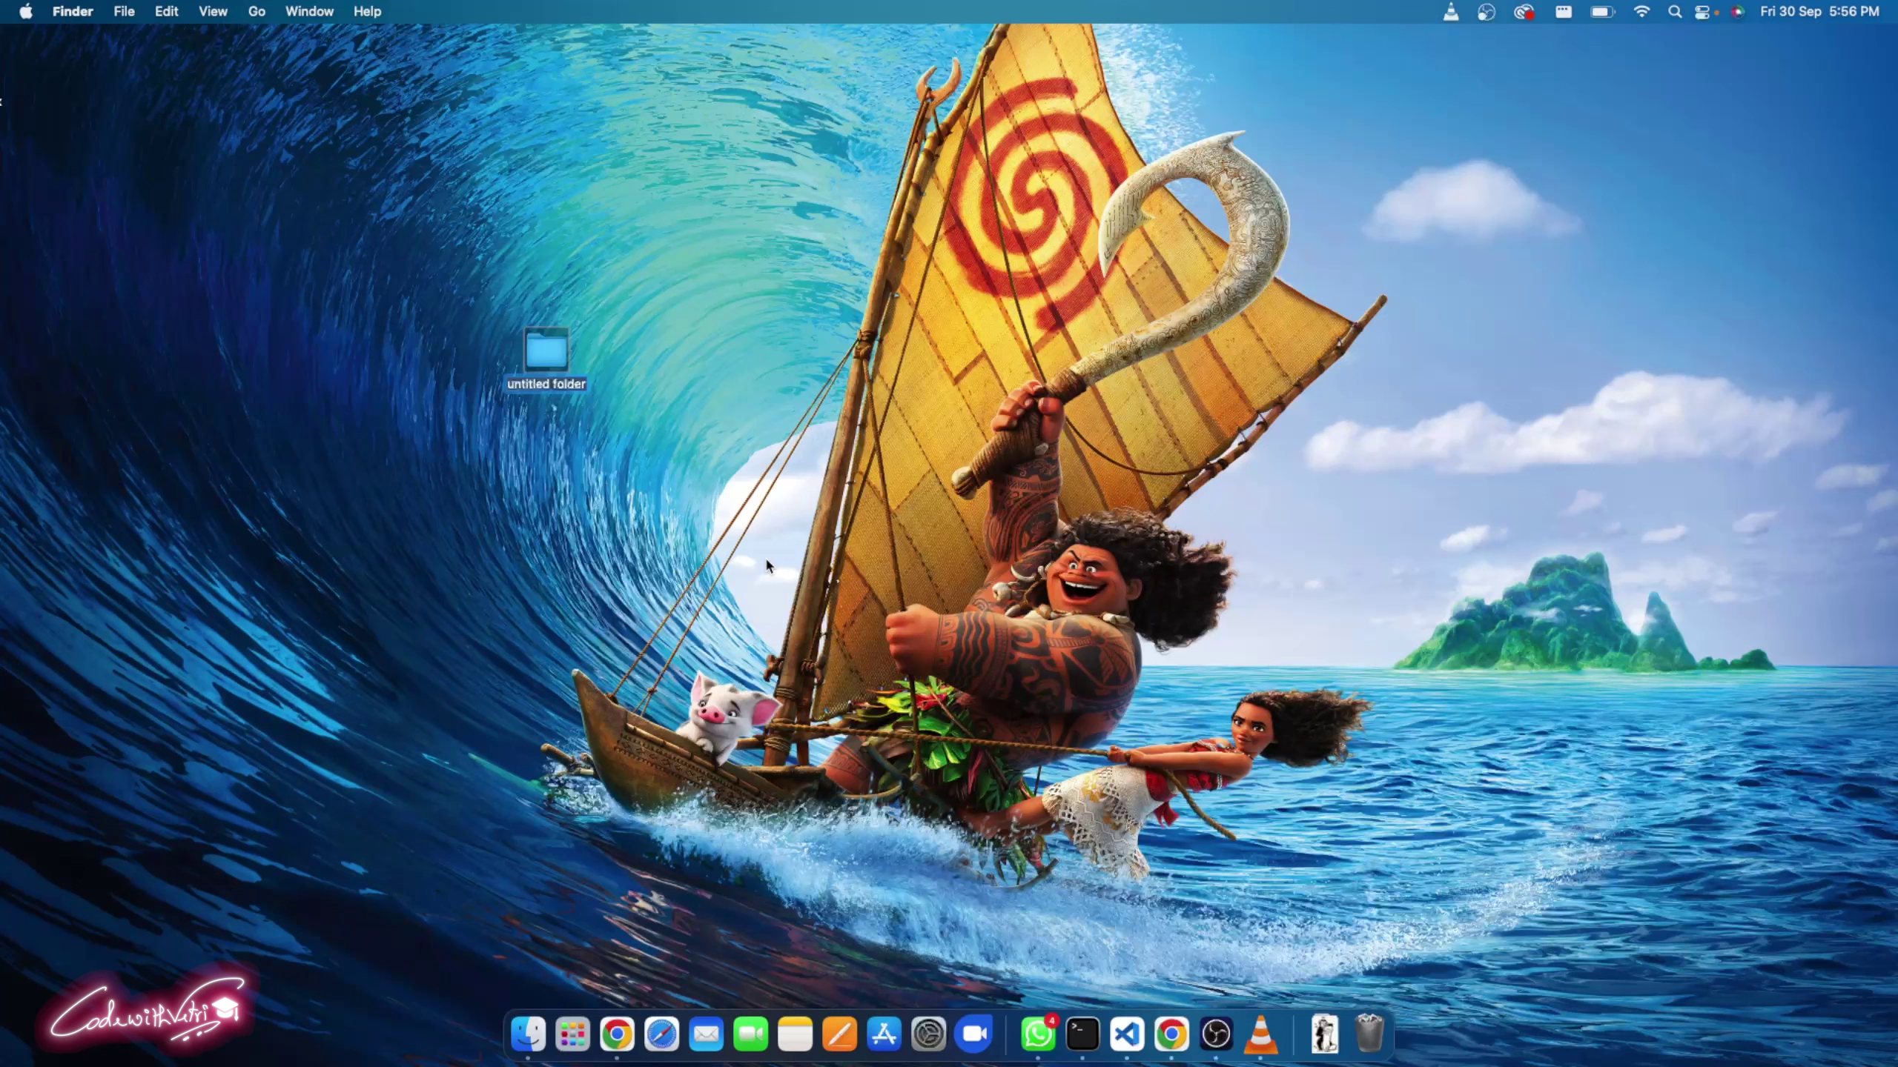
key("Return")
type("ToDoList")
key("Return")
- Open a terminal at the ToDoList folder, launch Visual Studio Code there with "code .", and maximize the editor window
right_click(541, 335)
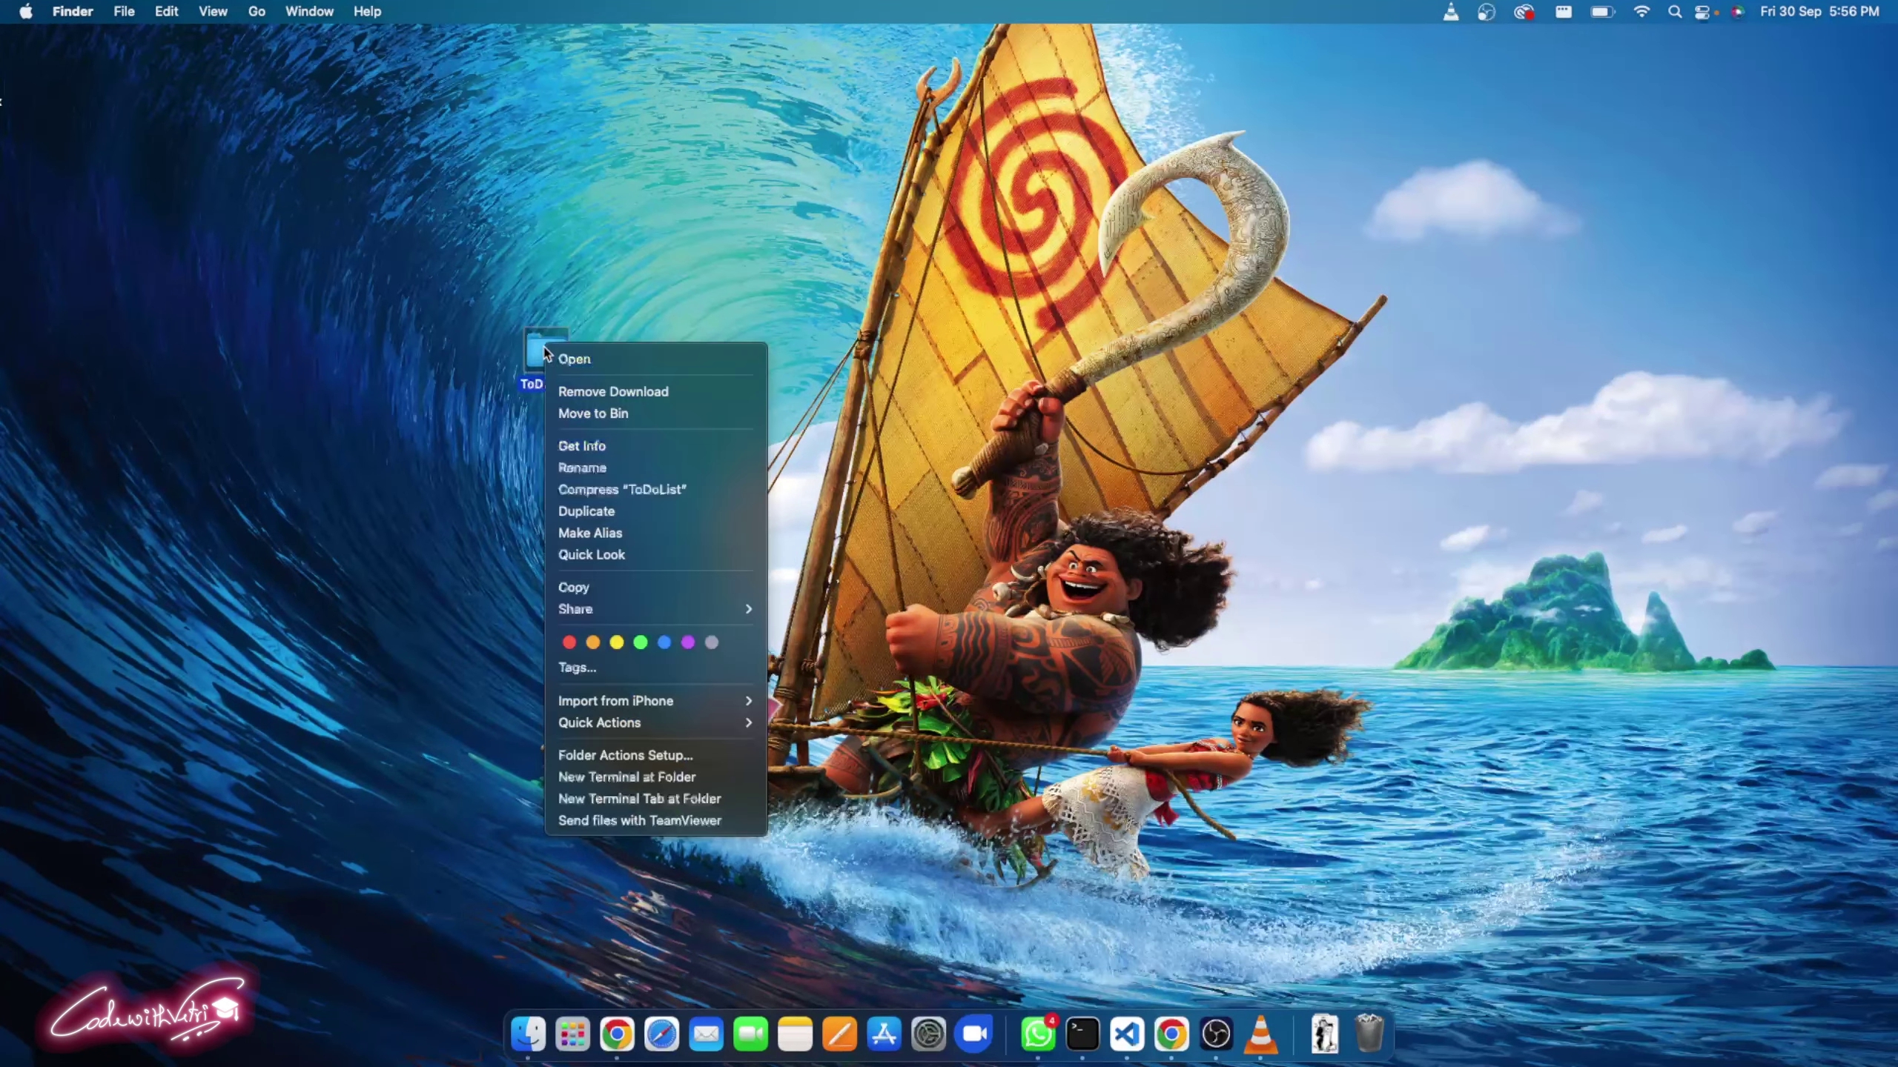
left_click(657, 784)
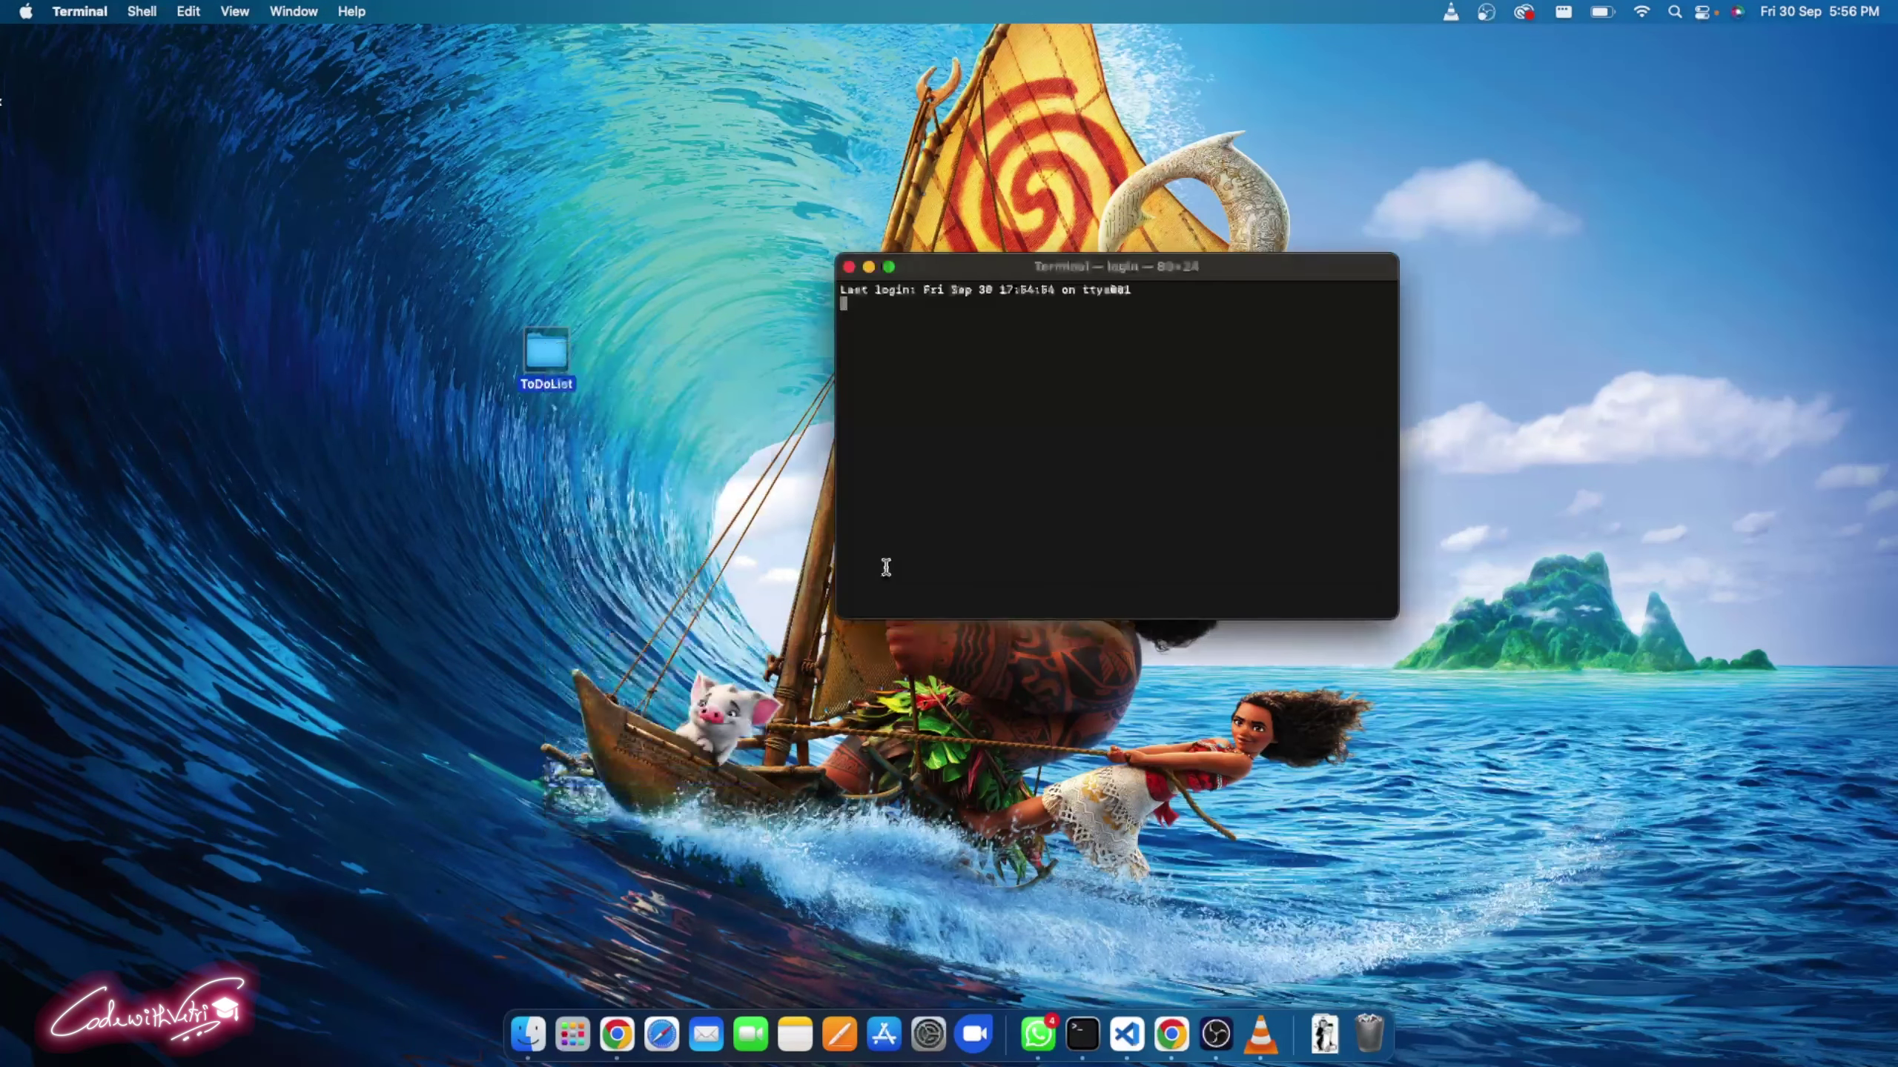
type("code .")
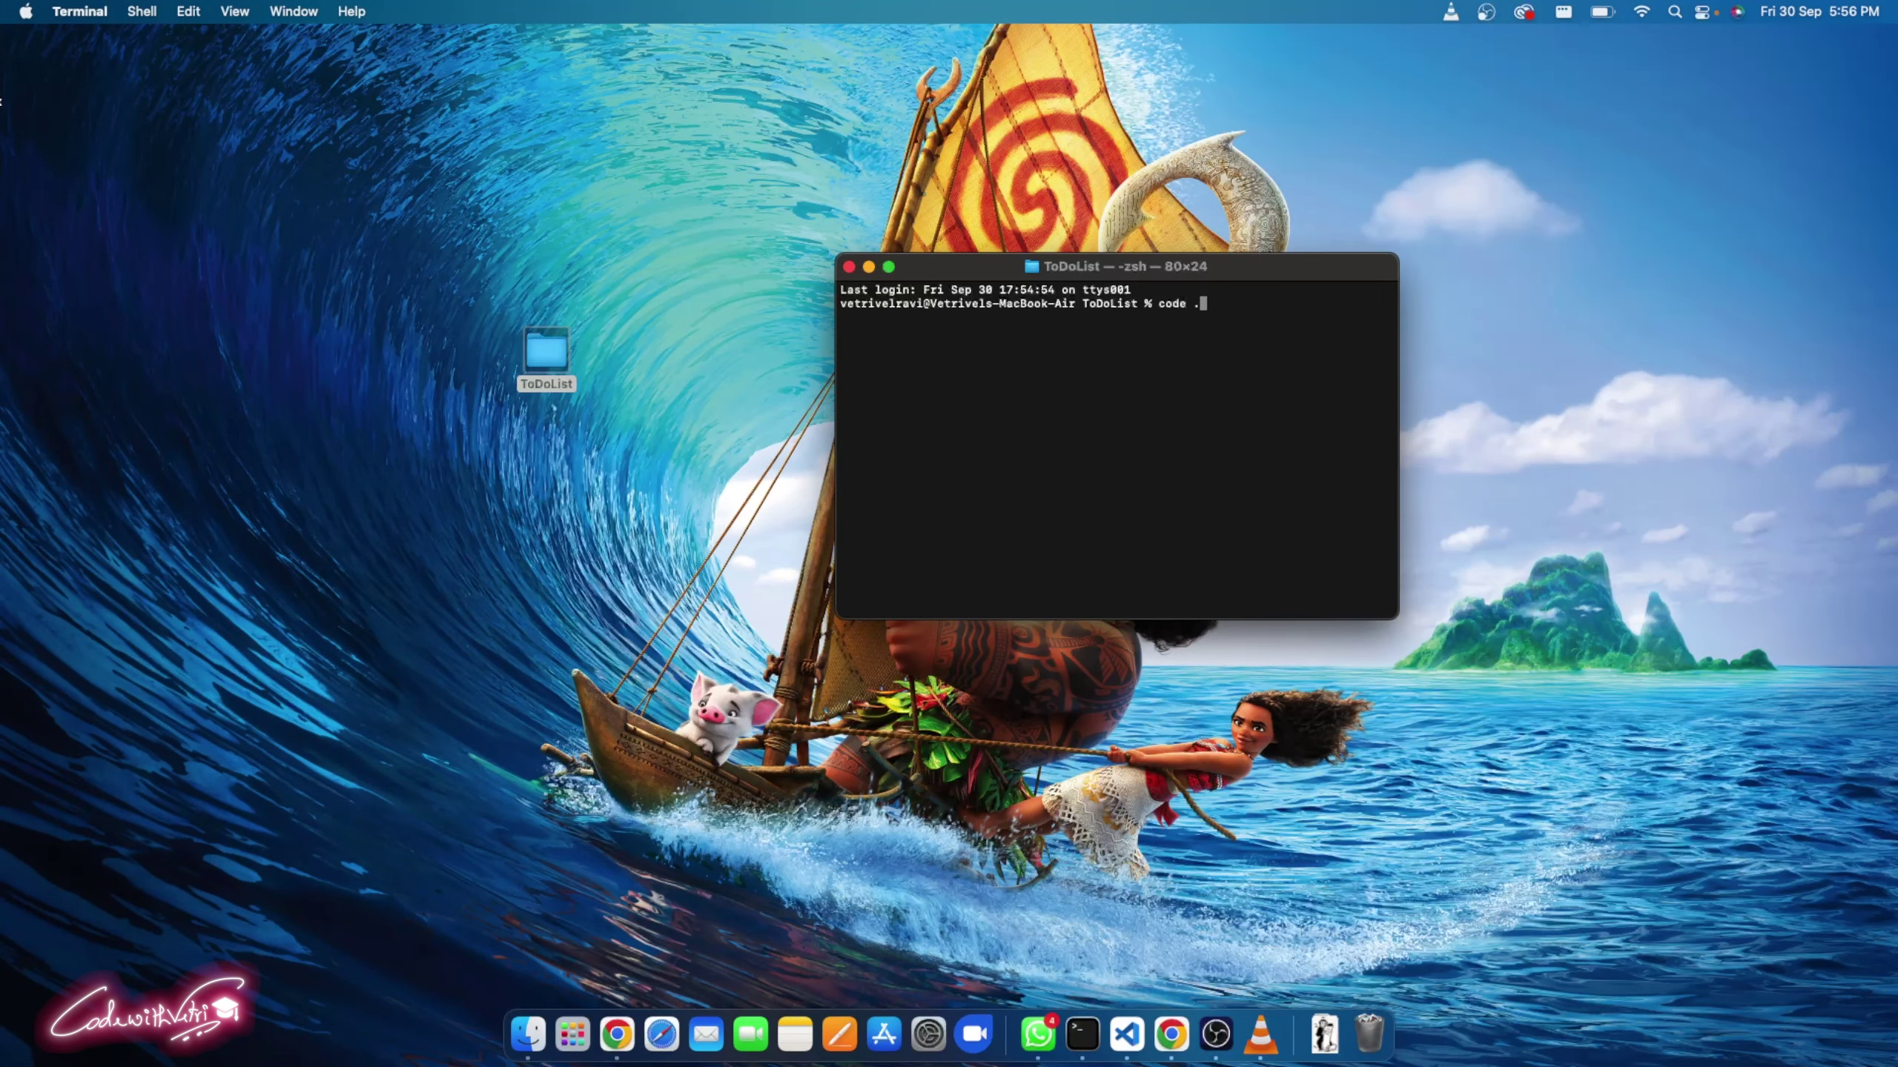
key("Return")
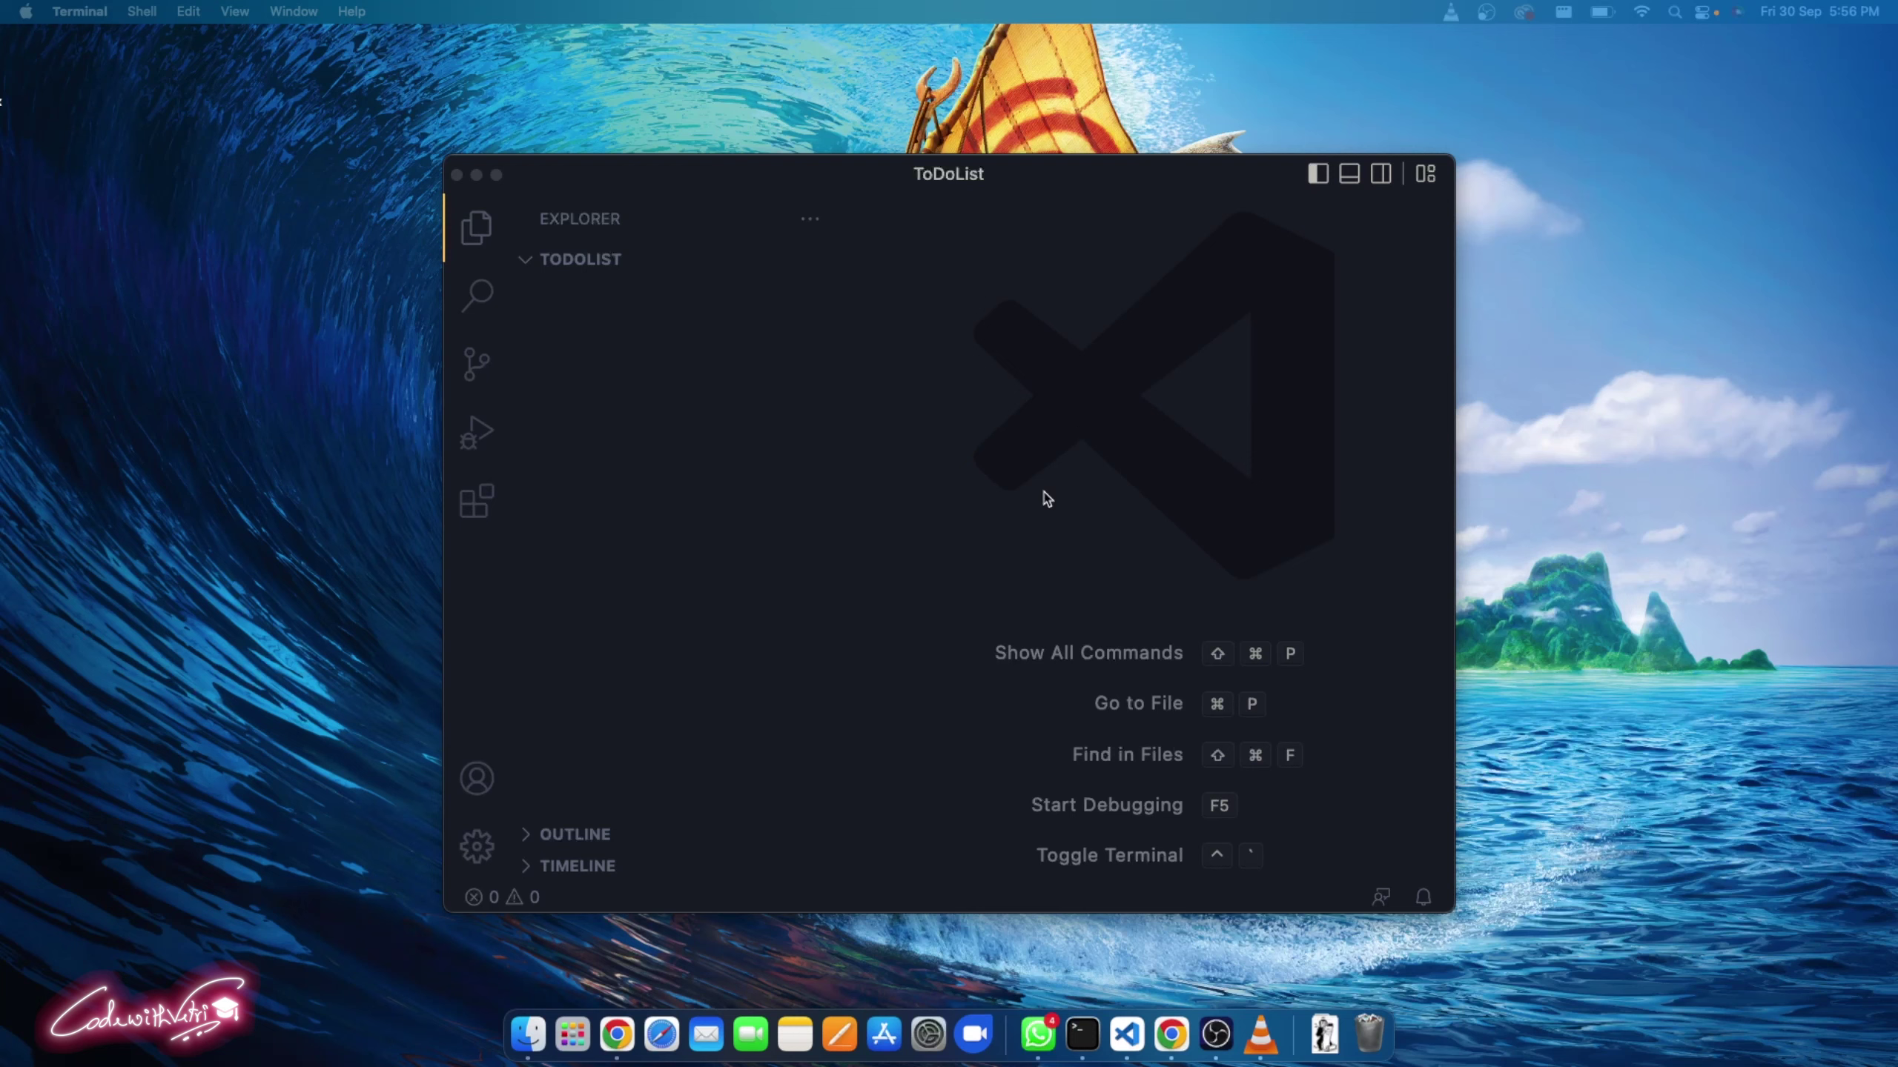
double_click(1000, 175)
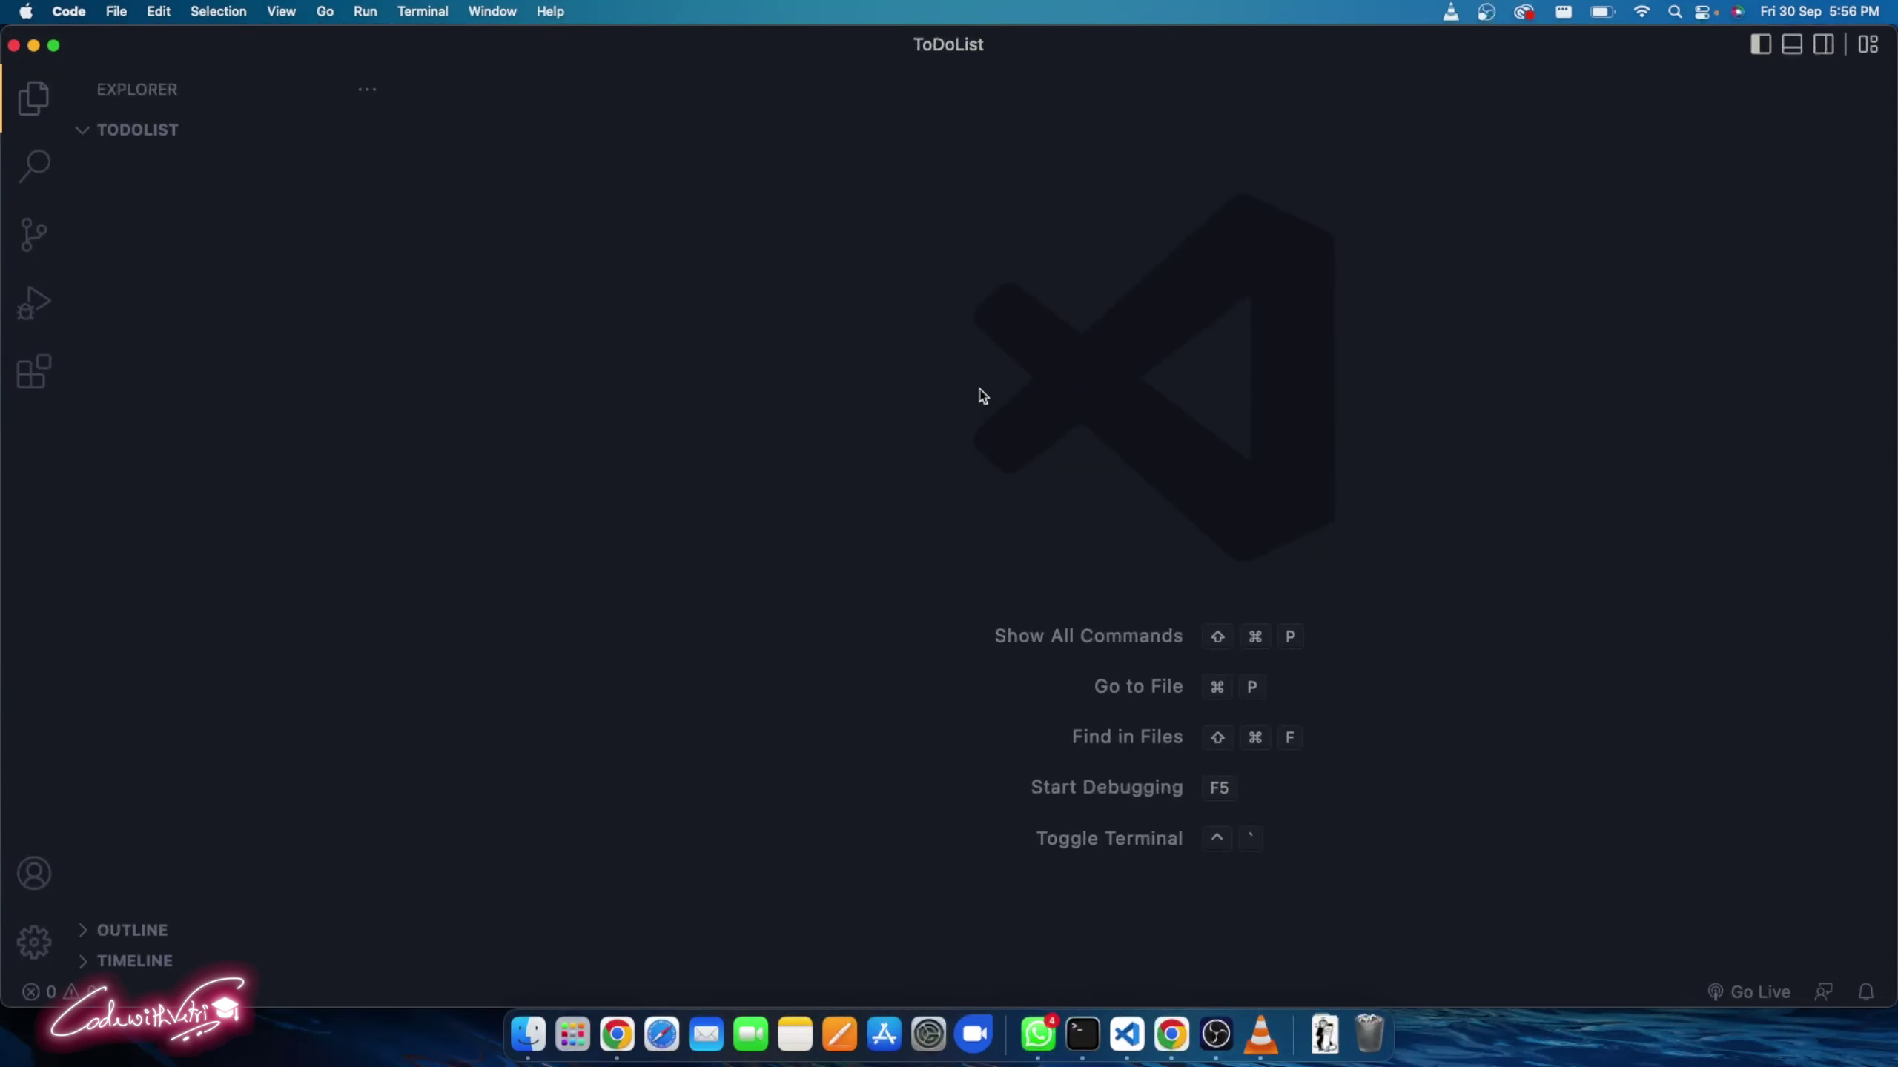
- Open the integrated terminal and check the installed Python version with "python3 --version"
key("ctrl+grave")
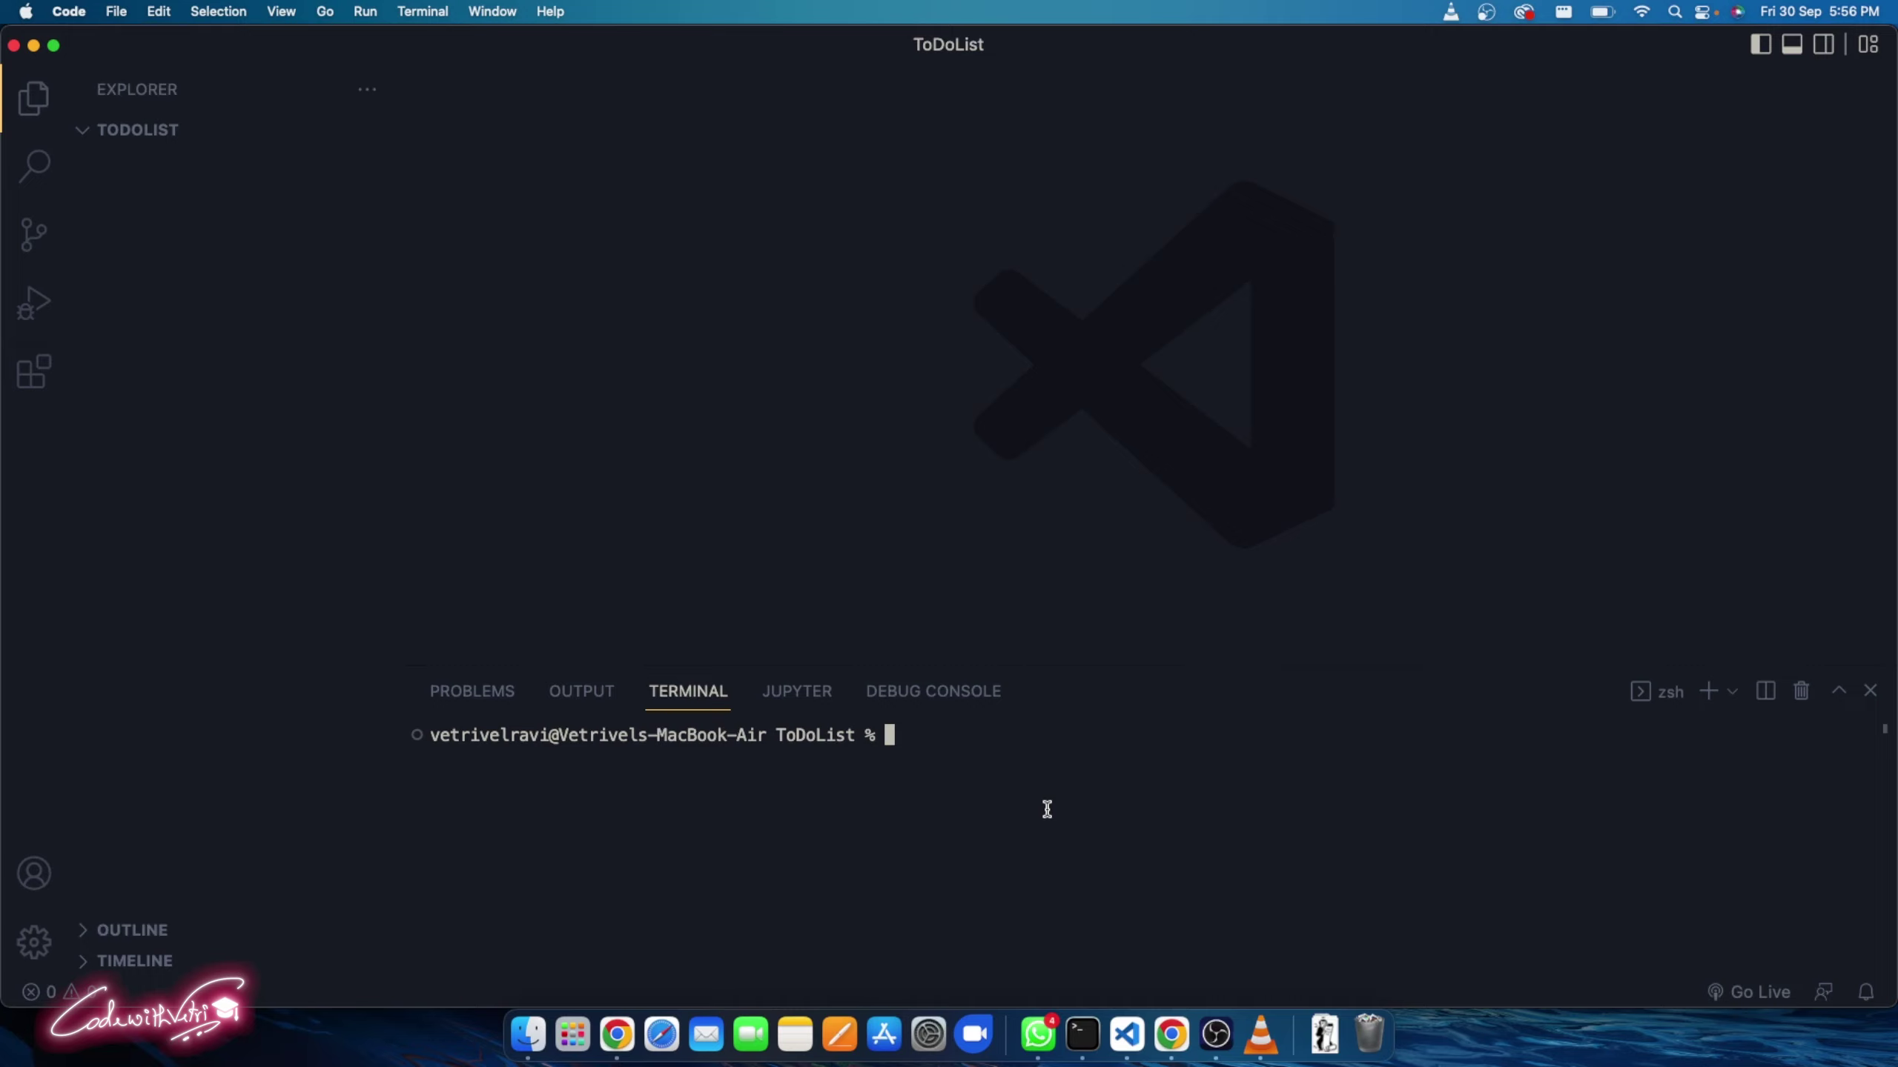
type("python")
type("3 --version")
key("Return")
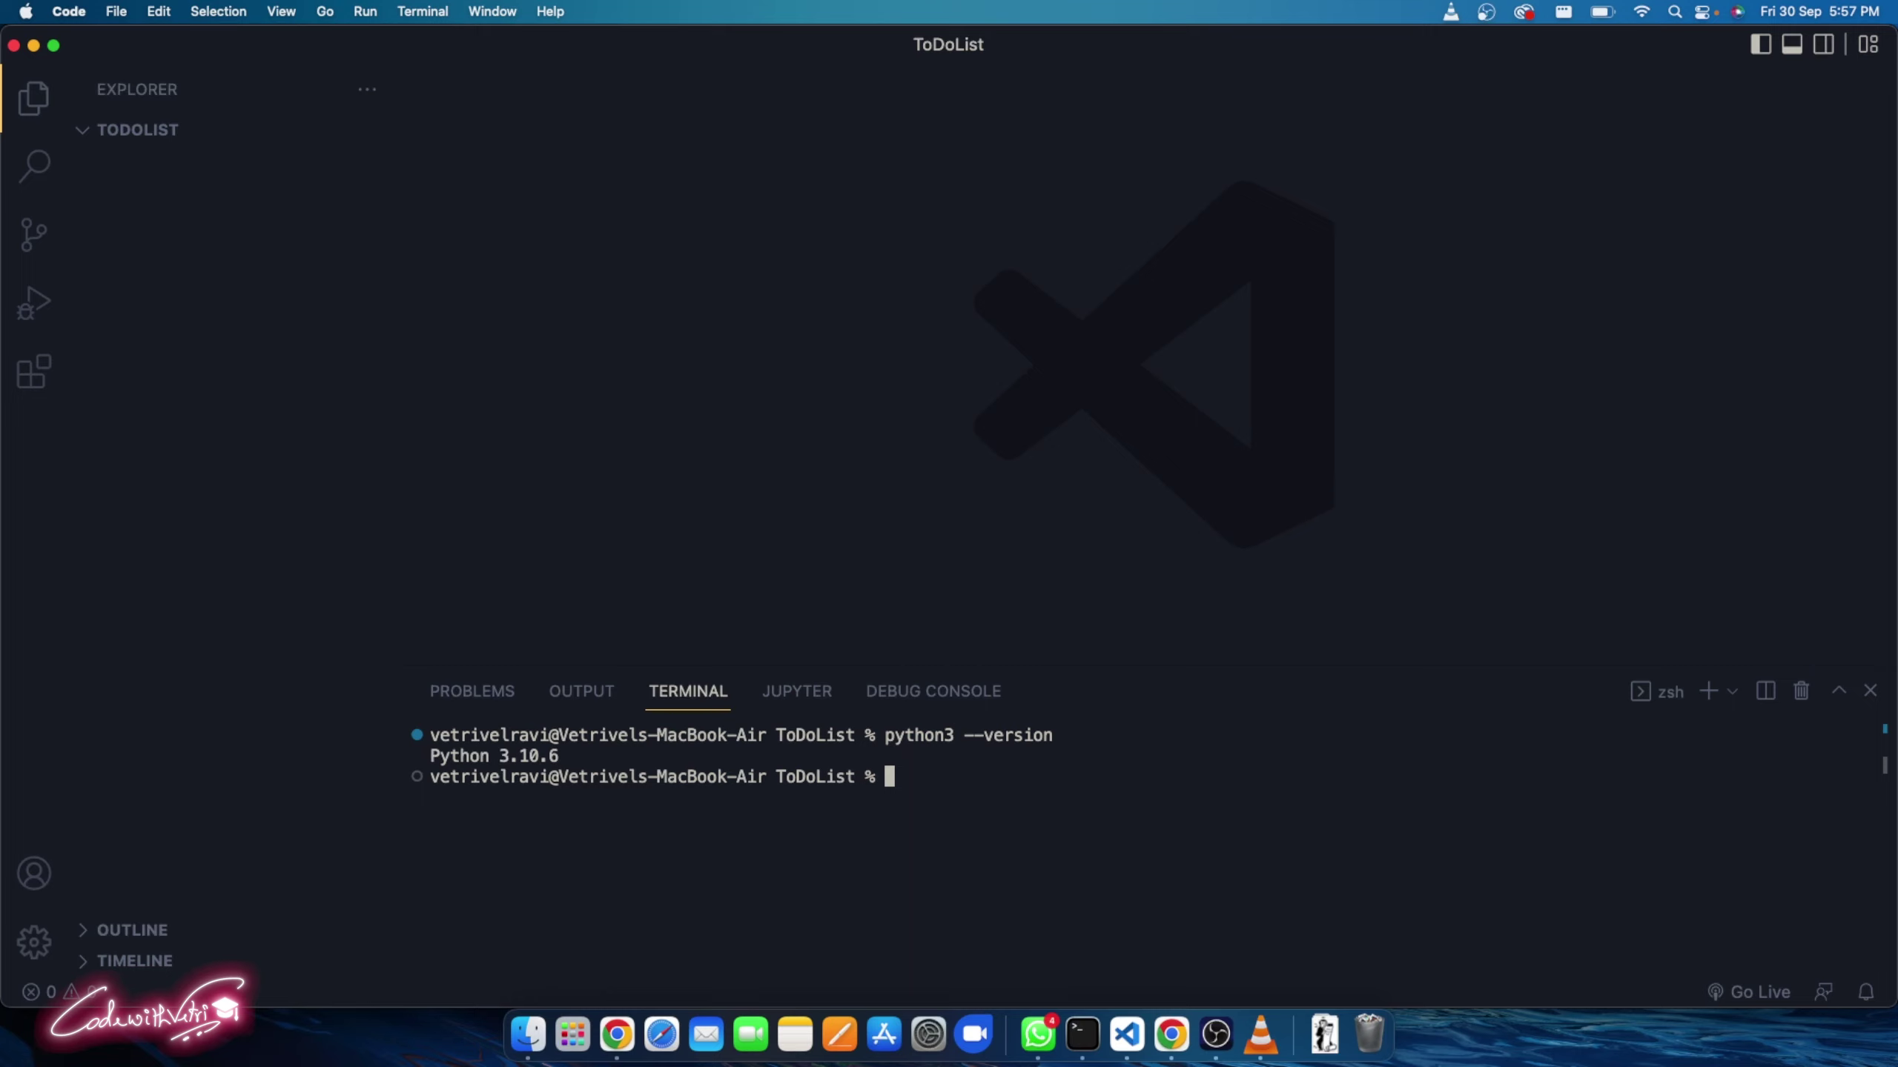
- Install the virtualenv package with "pip3 install virtualenv" and highlight the start of its output
type("pip3 install virtualenv")
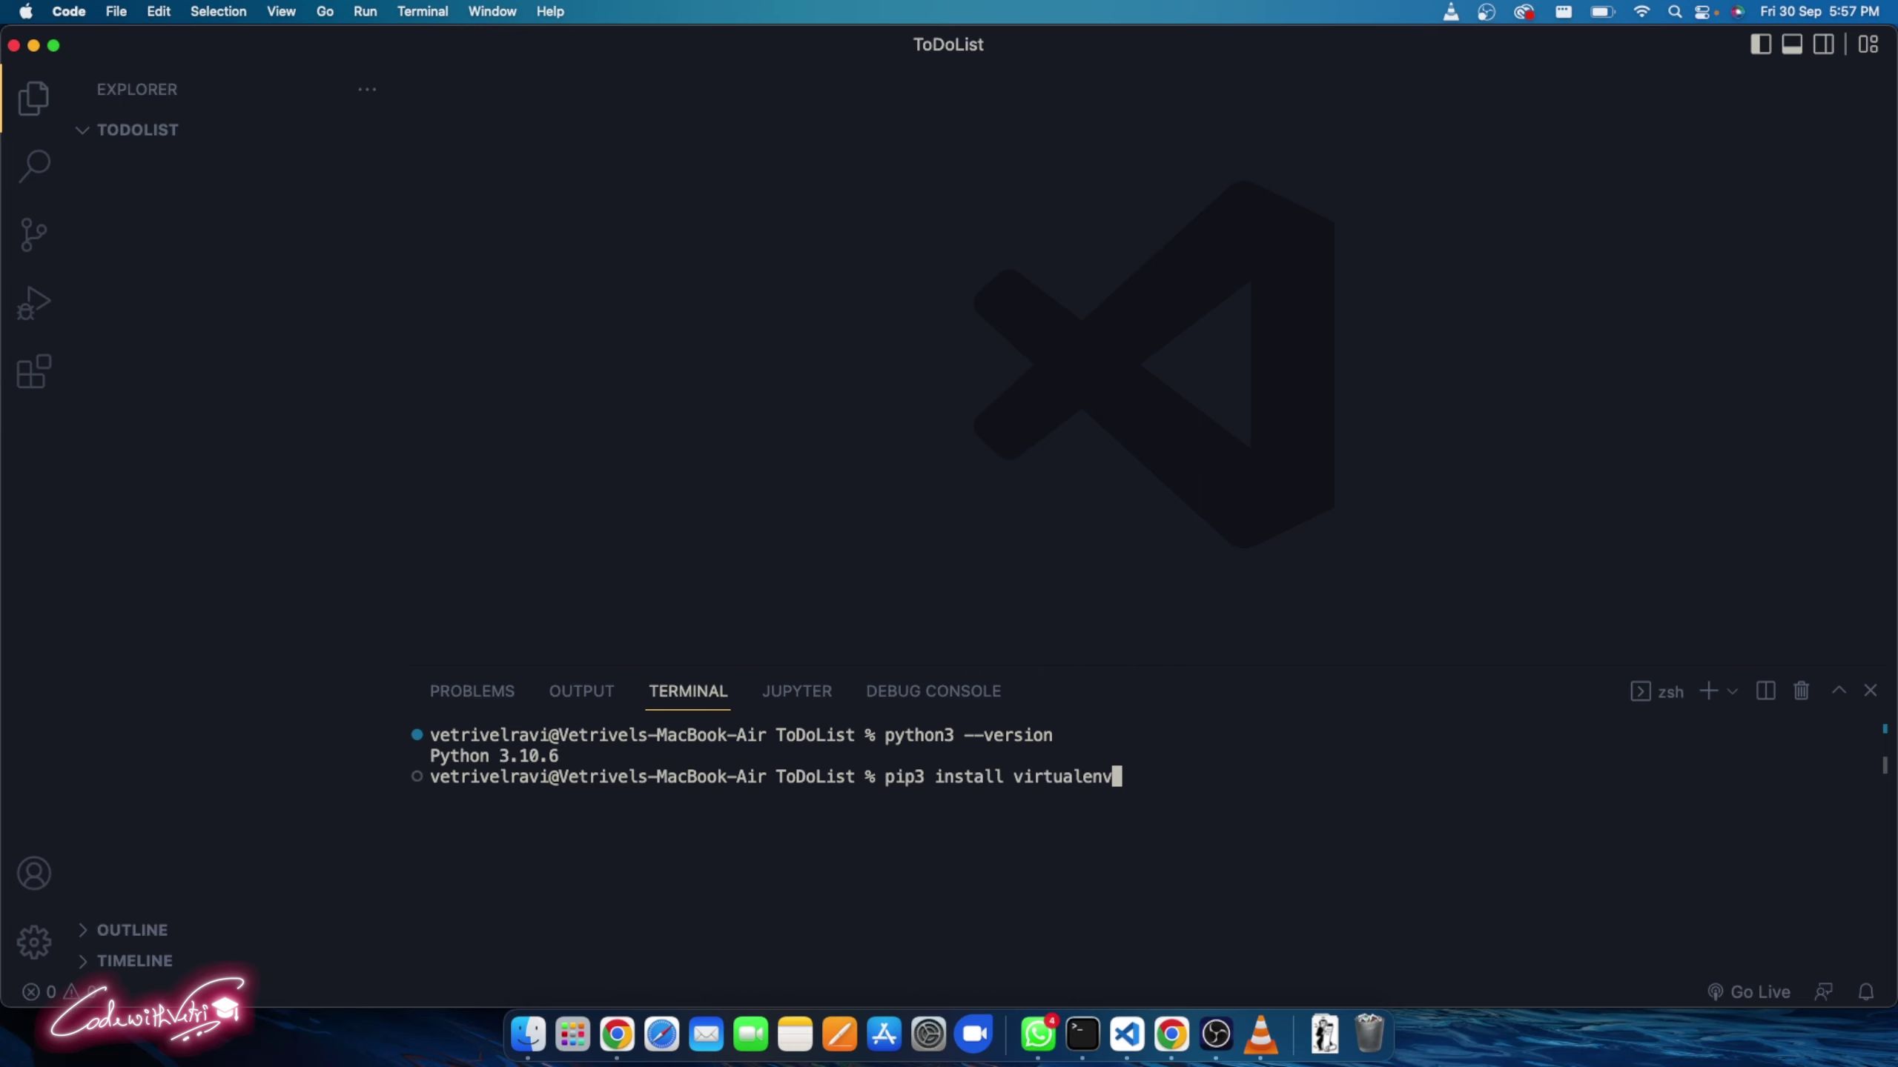
key("Return")
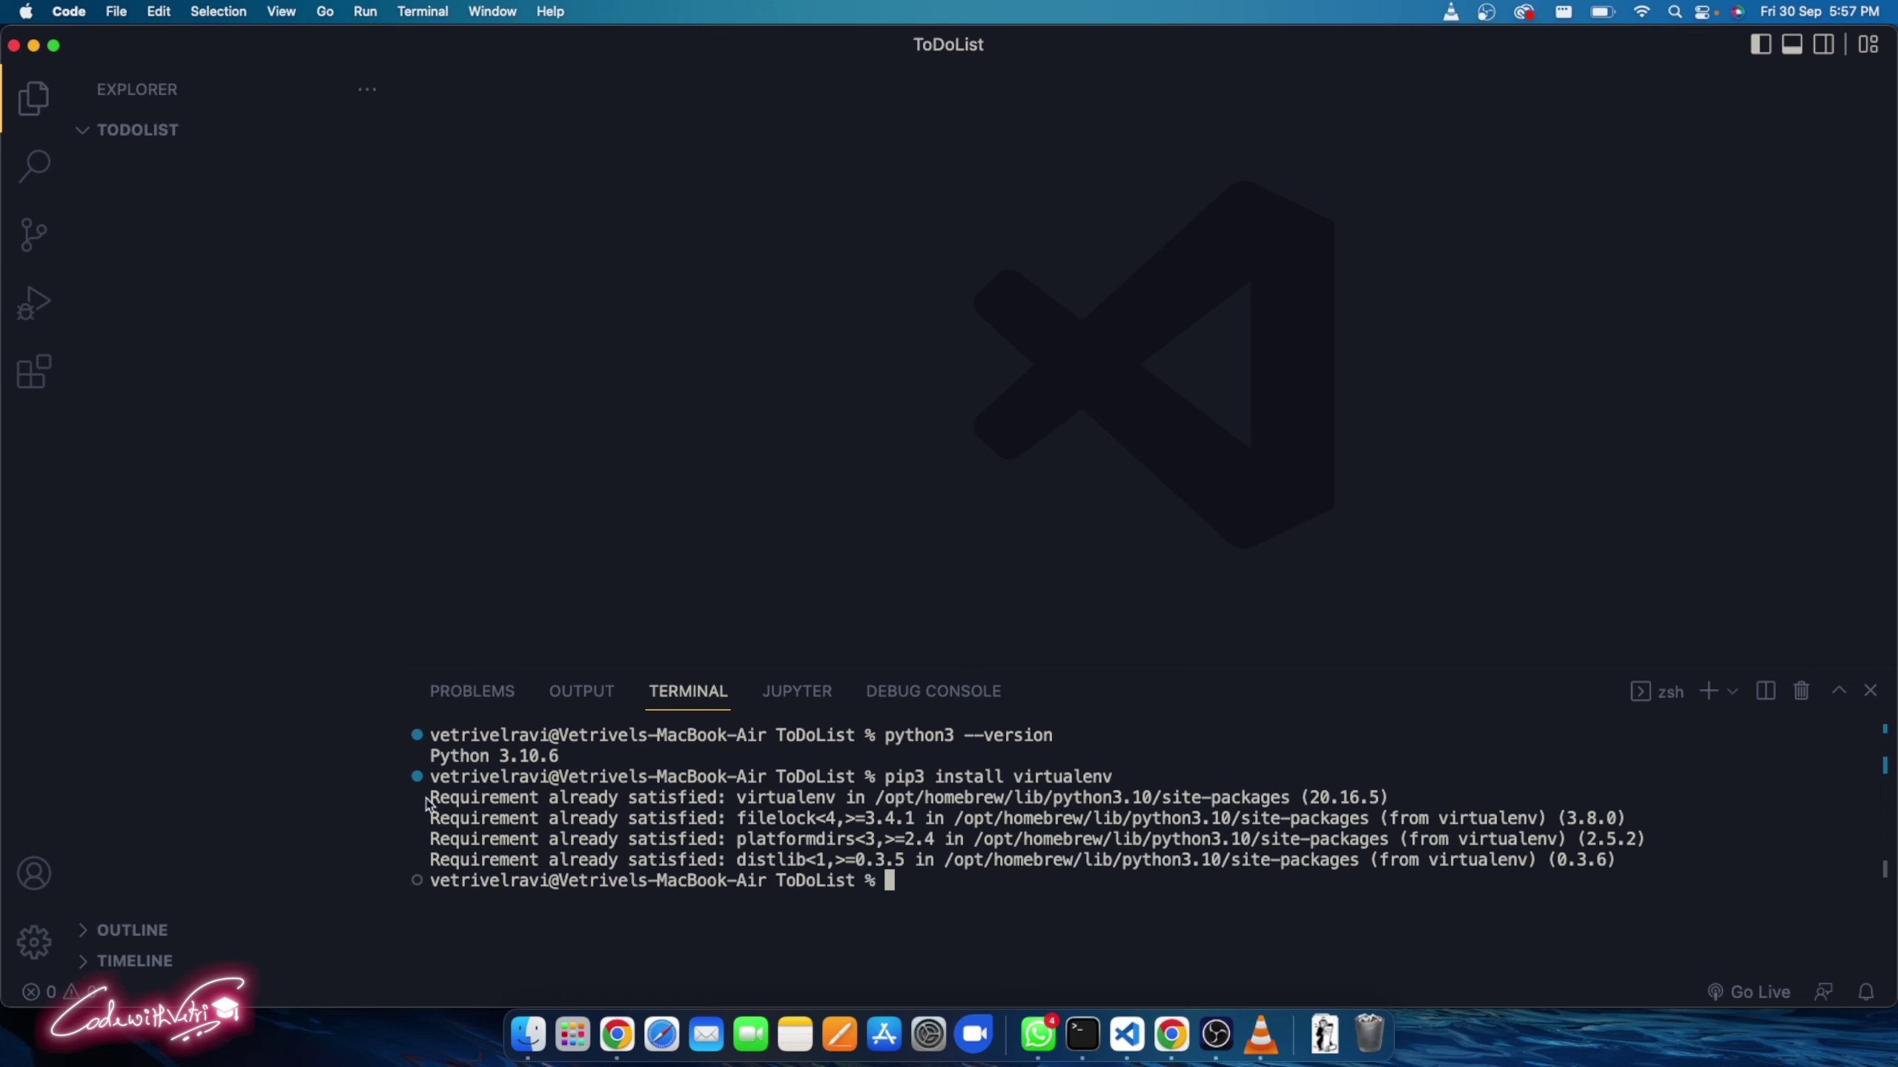
left_click_drag(444, 801, 703, 803)
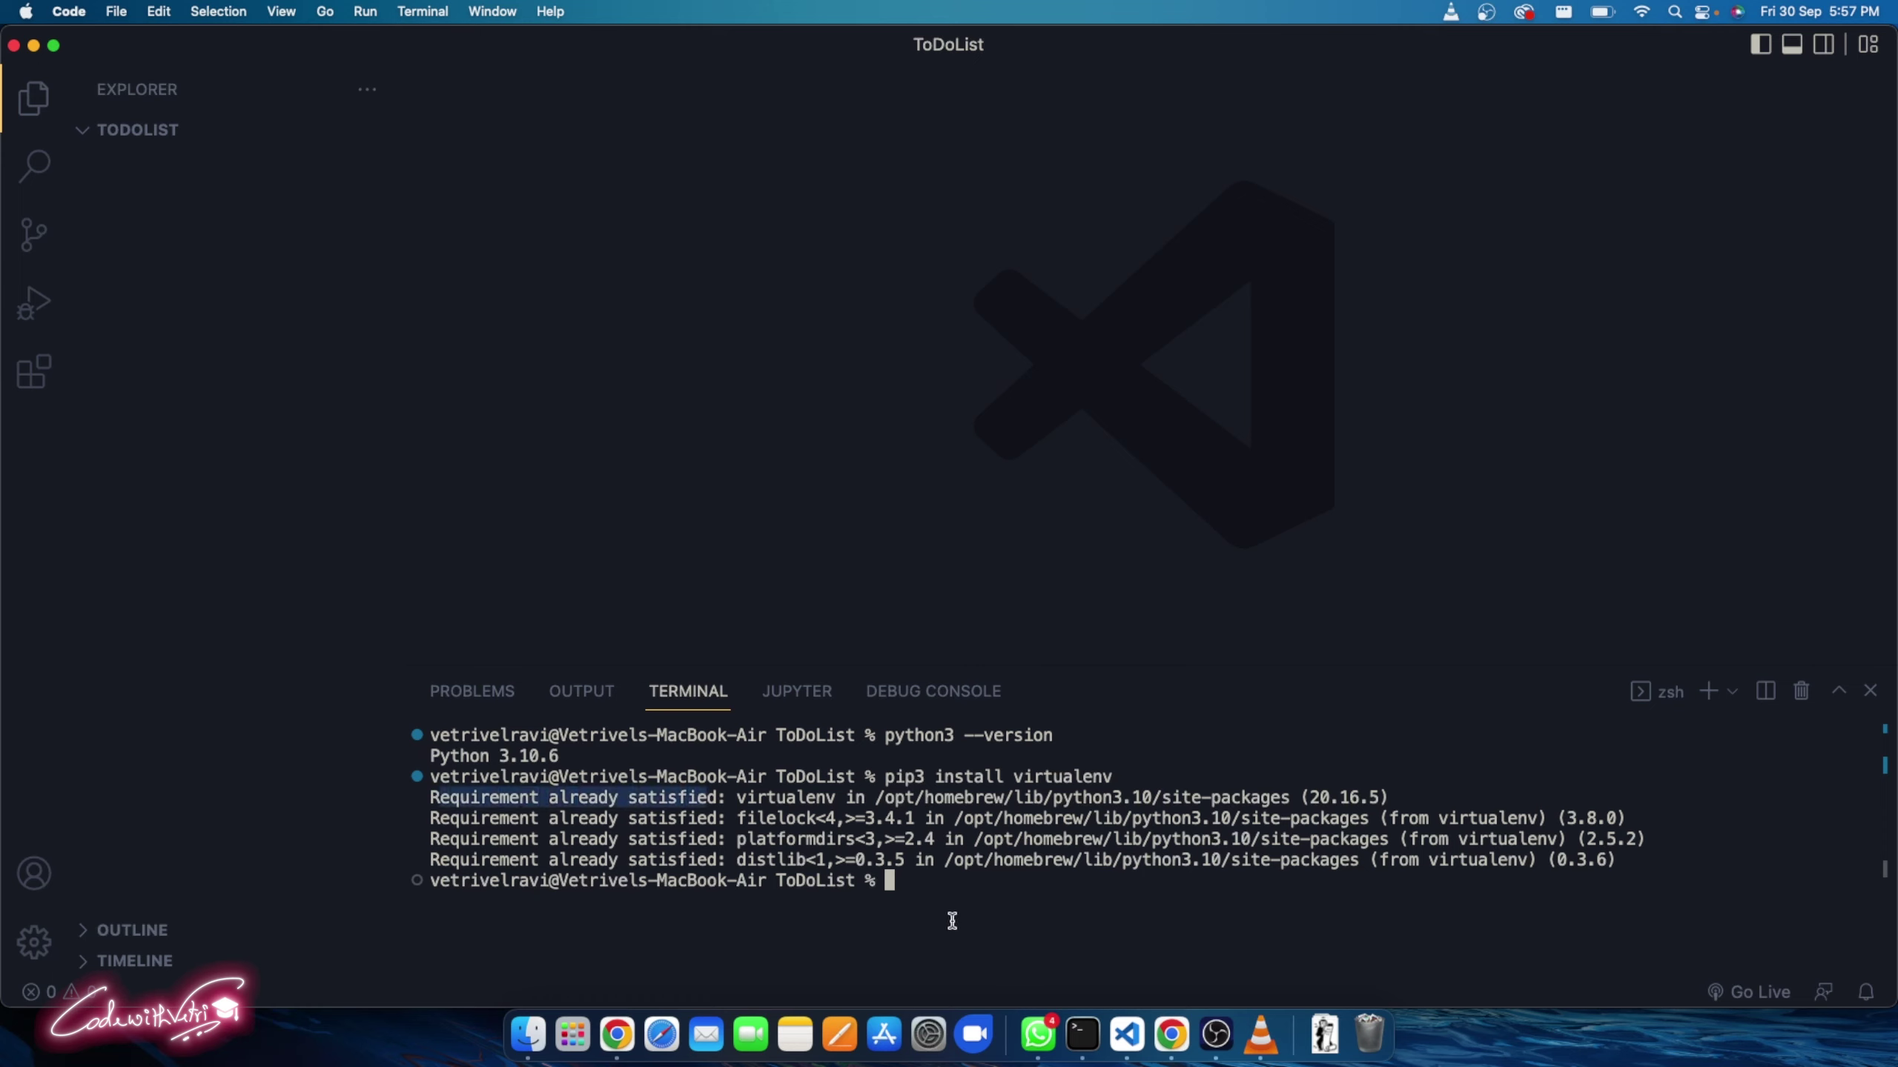
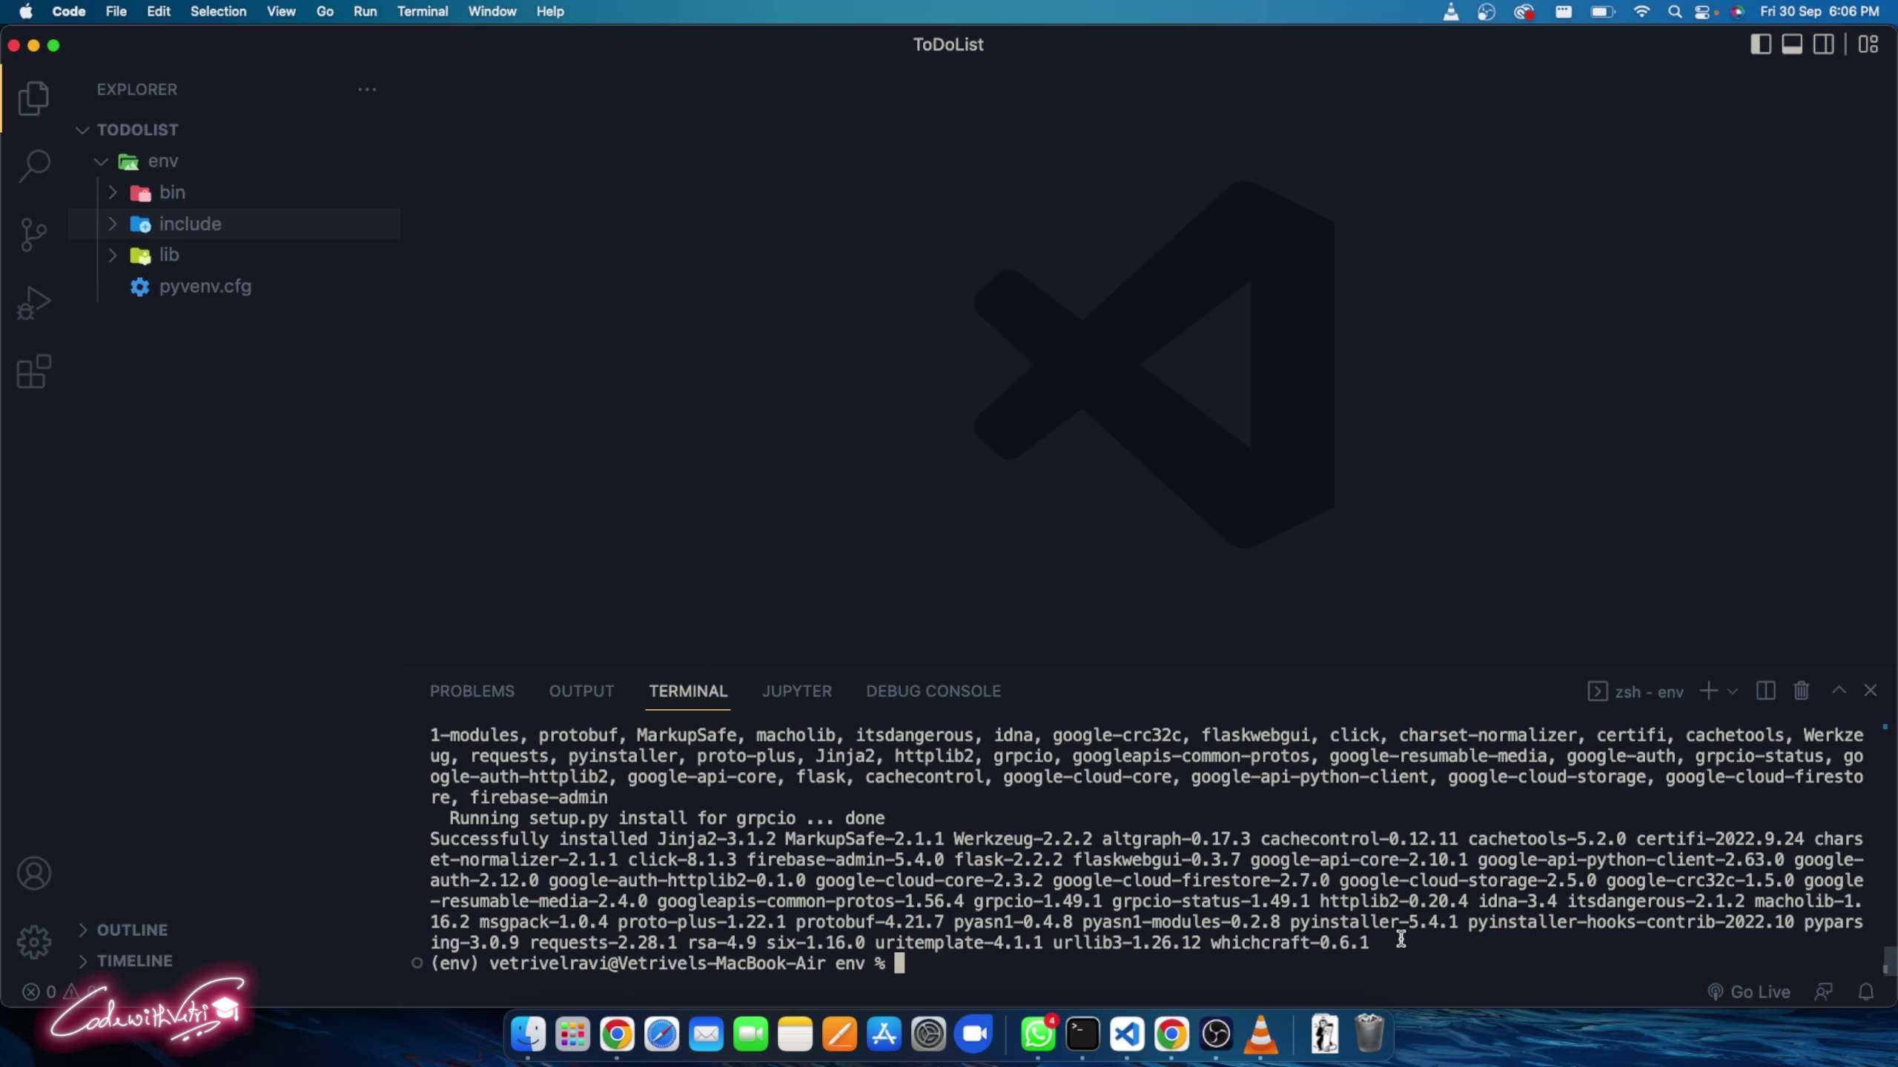
- Clear the terminal, list the environment's installed packages with "pip3 freeze", and review the list
type("clear")
key("Return")
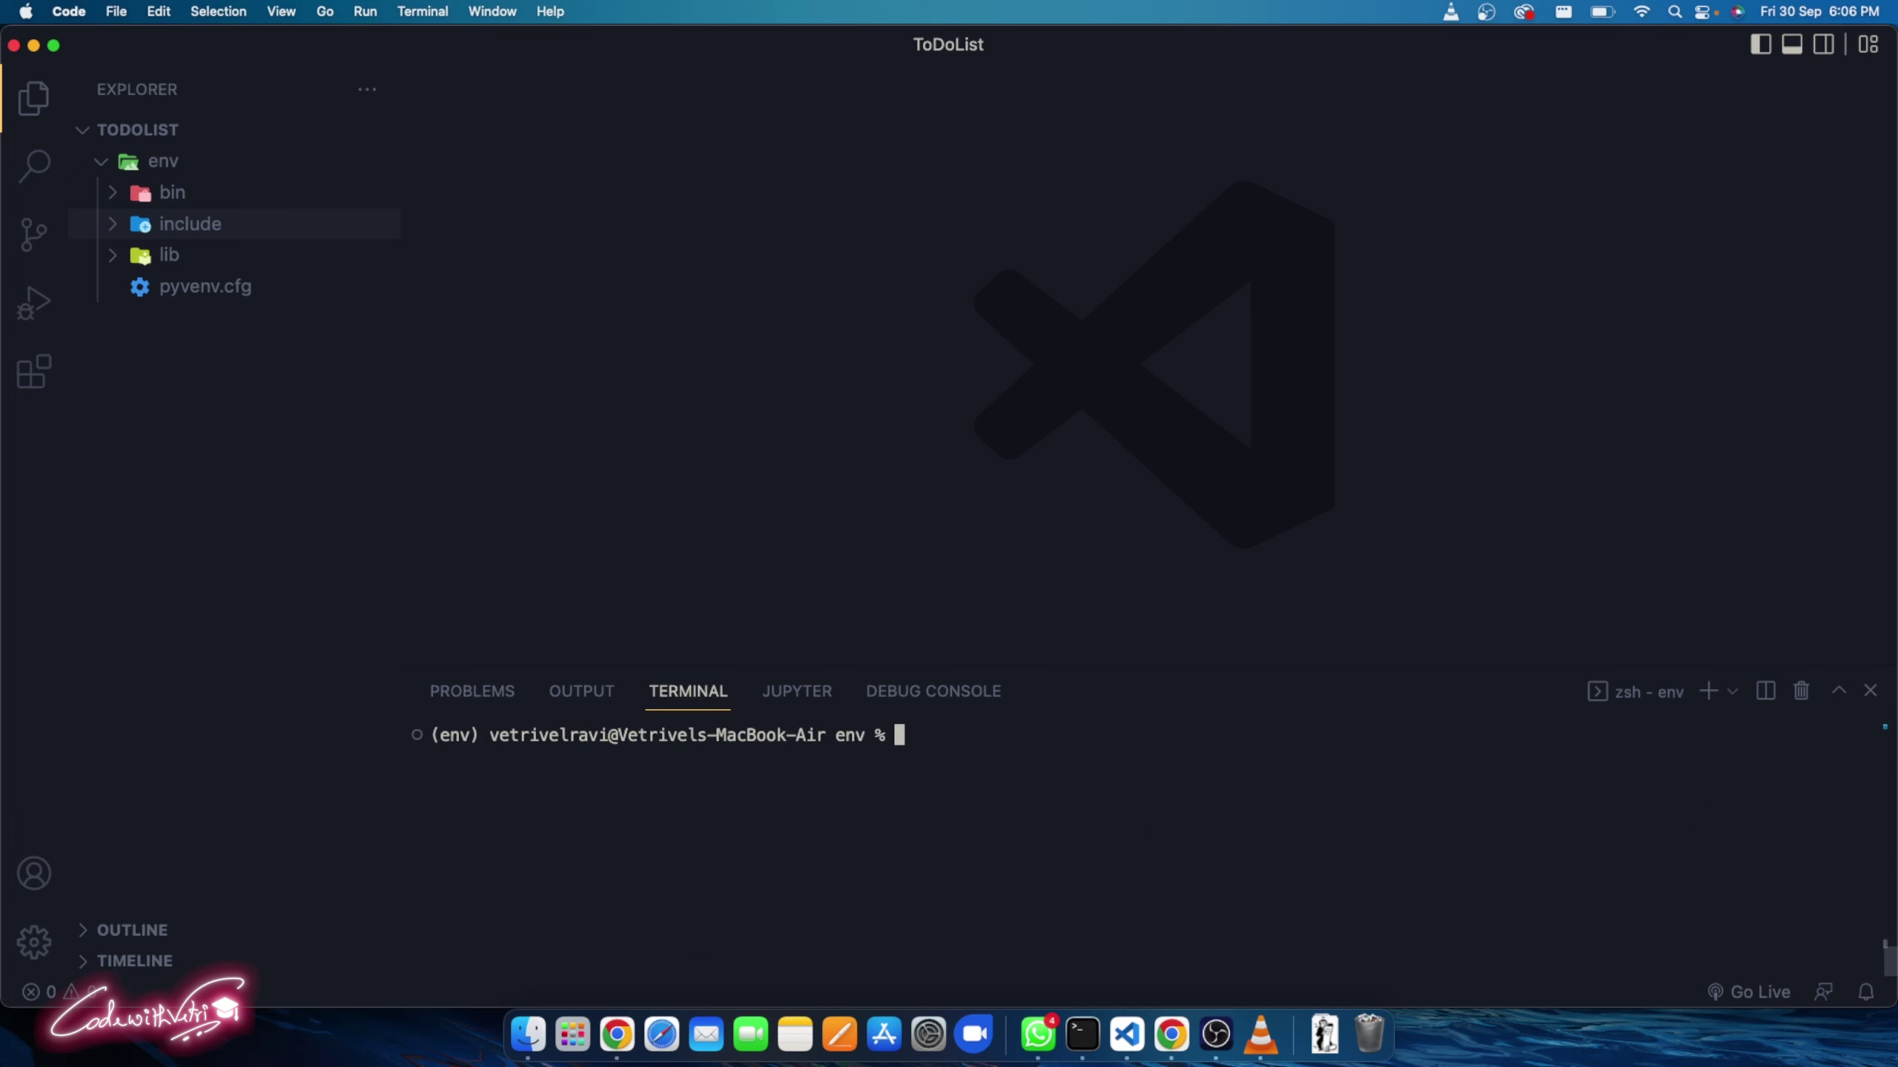
type("pip3 freeze")
key("Return")
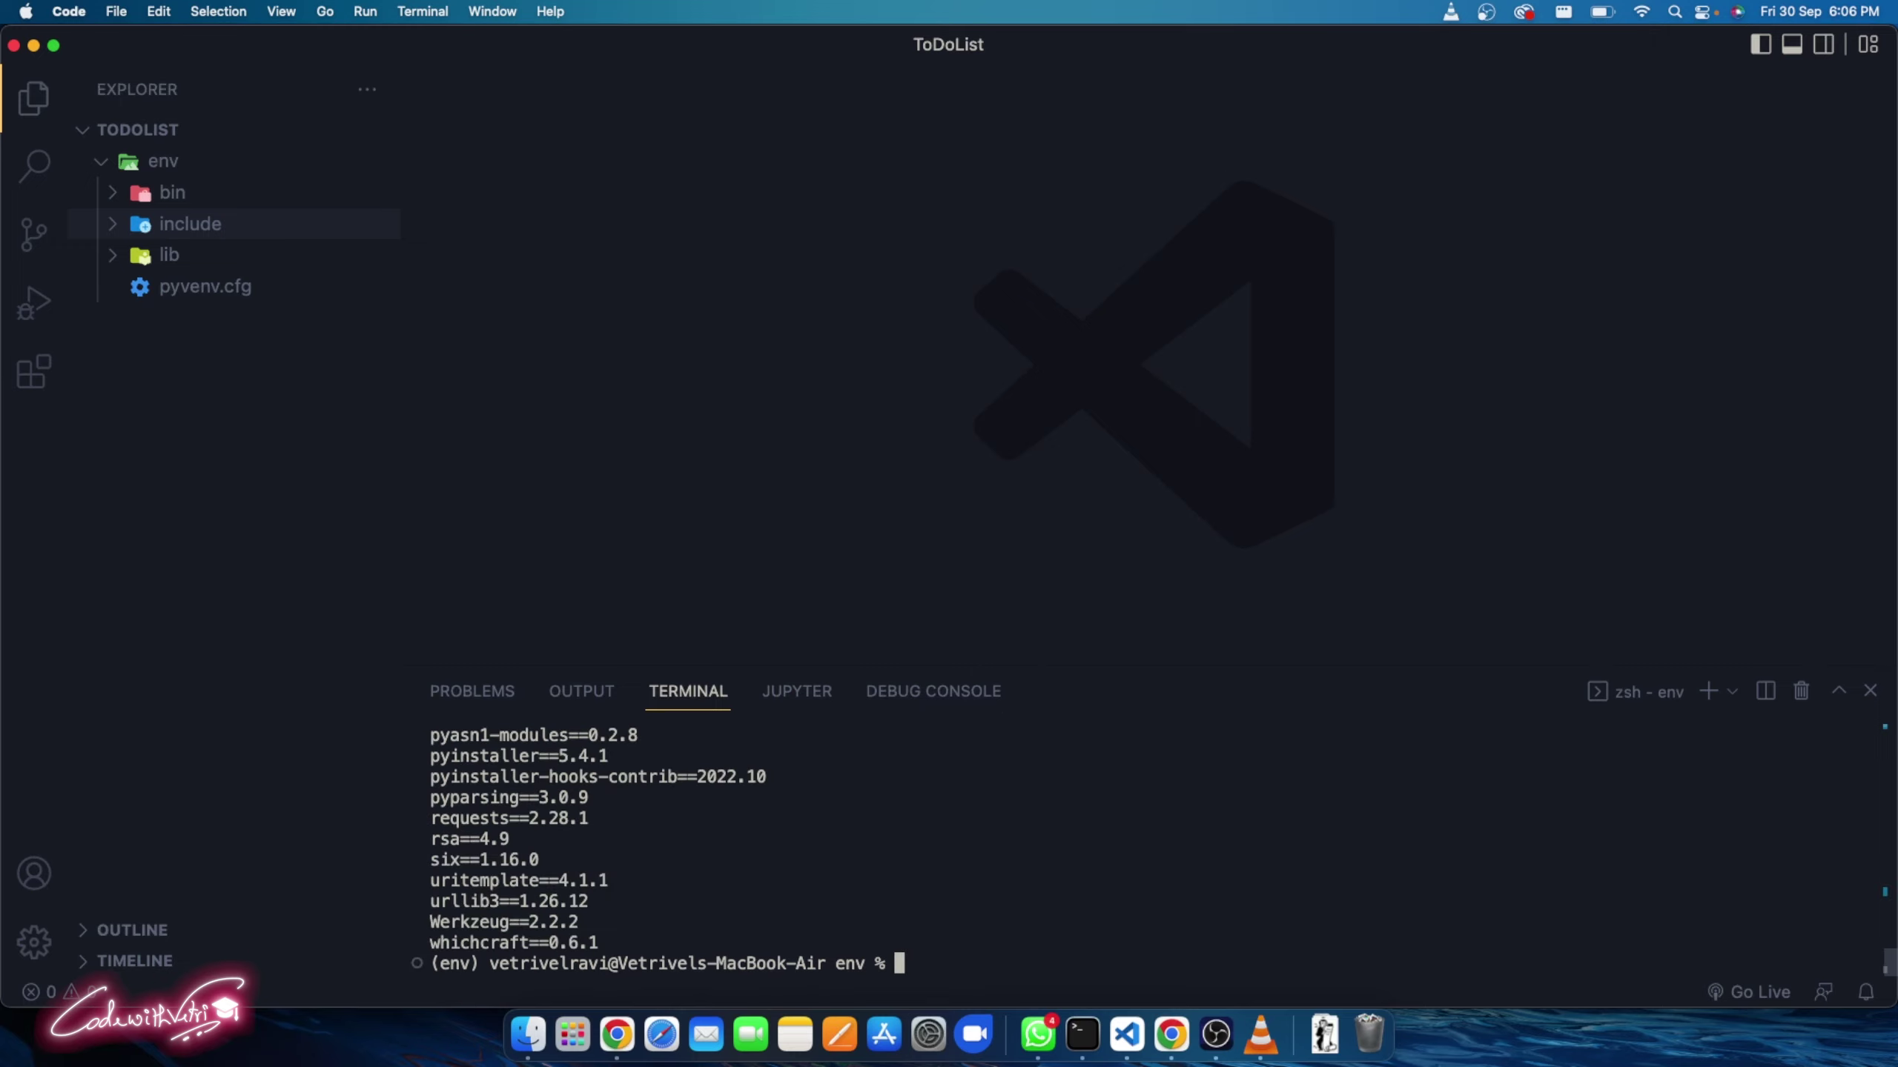
scroll(588, 770, "up", 10)
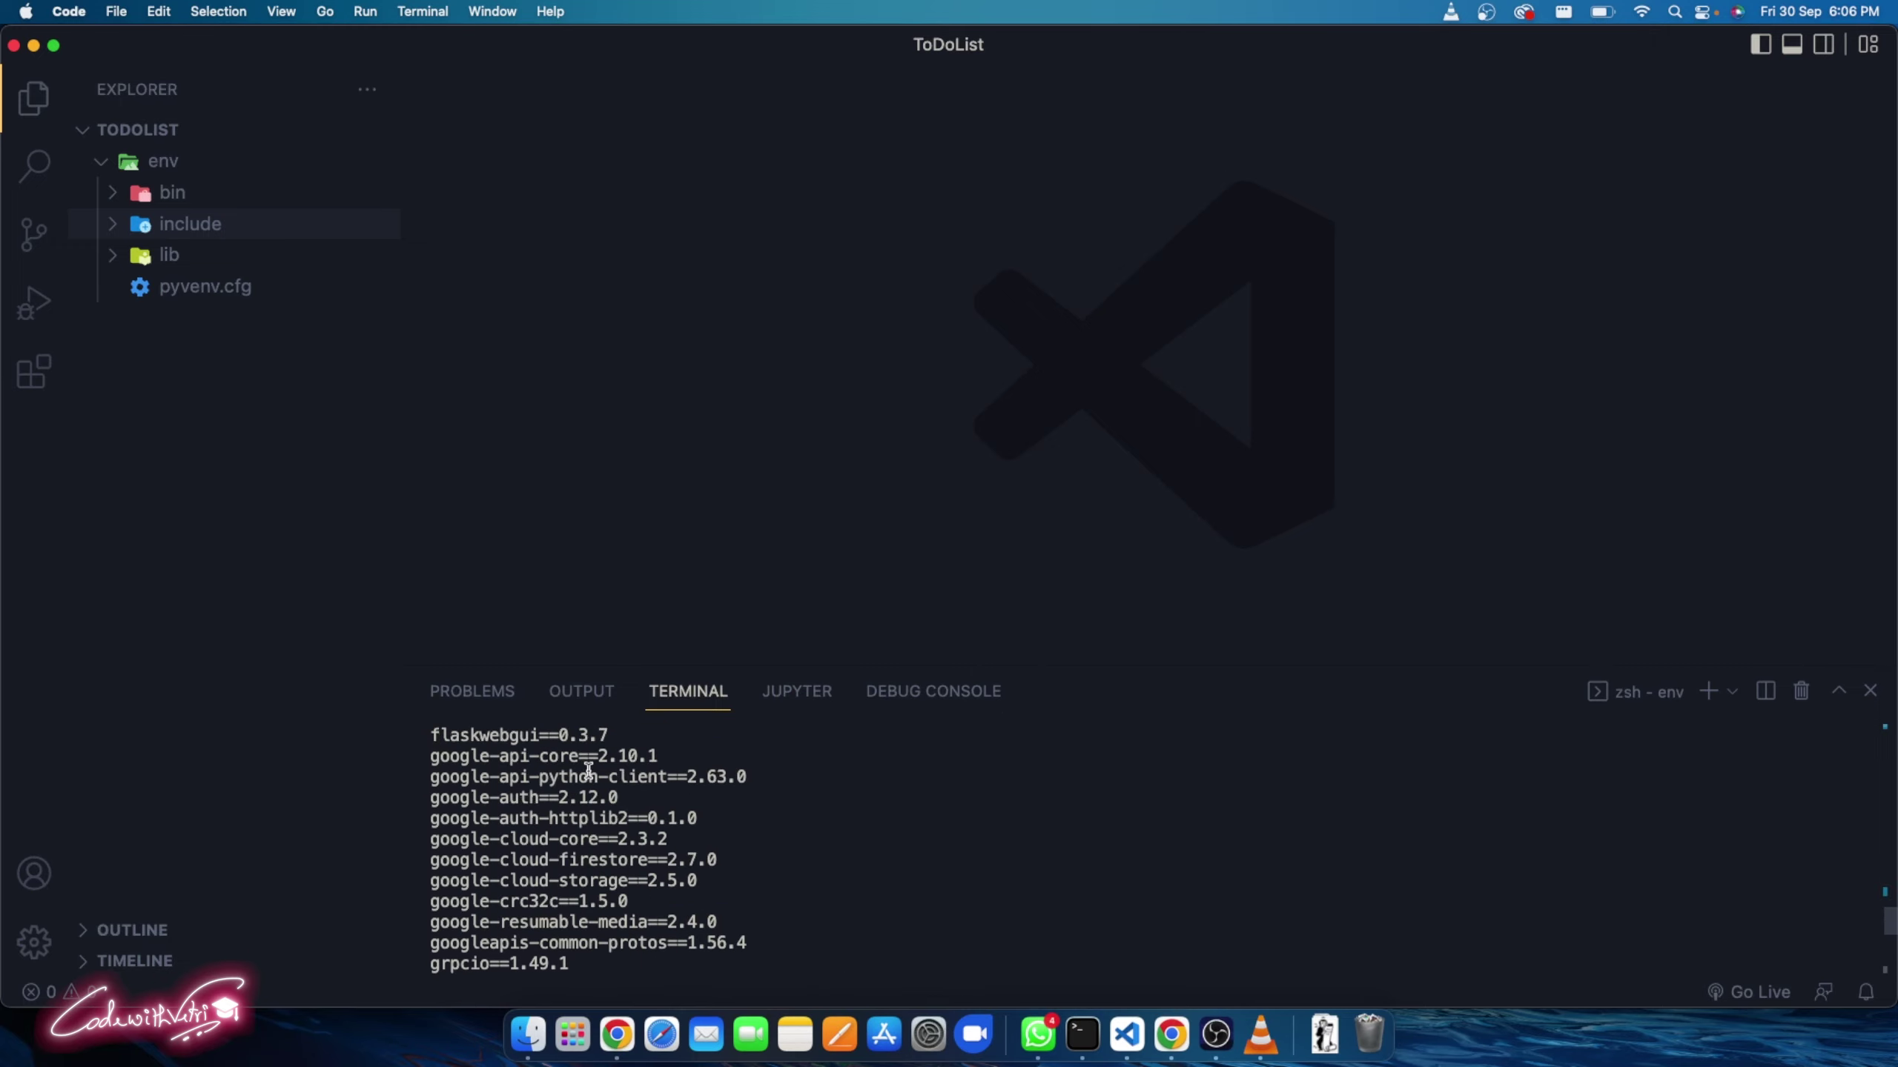
scroll(587, 771, "up", 2)
scroll(587, 774, "up", 4)
scroll(585, 775, "down", 1)
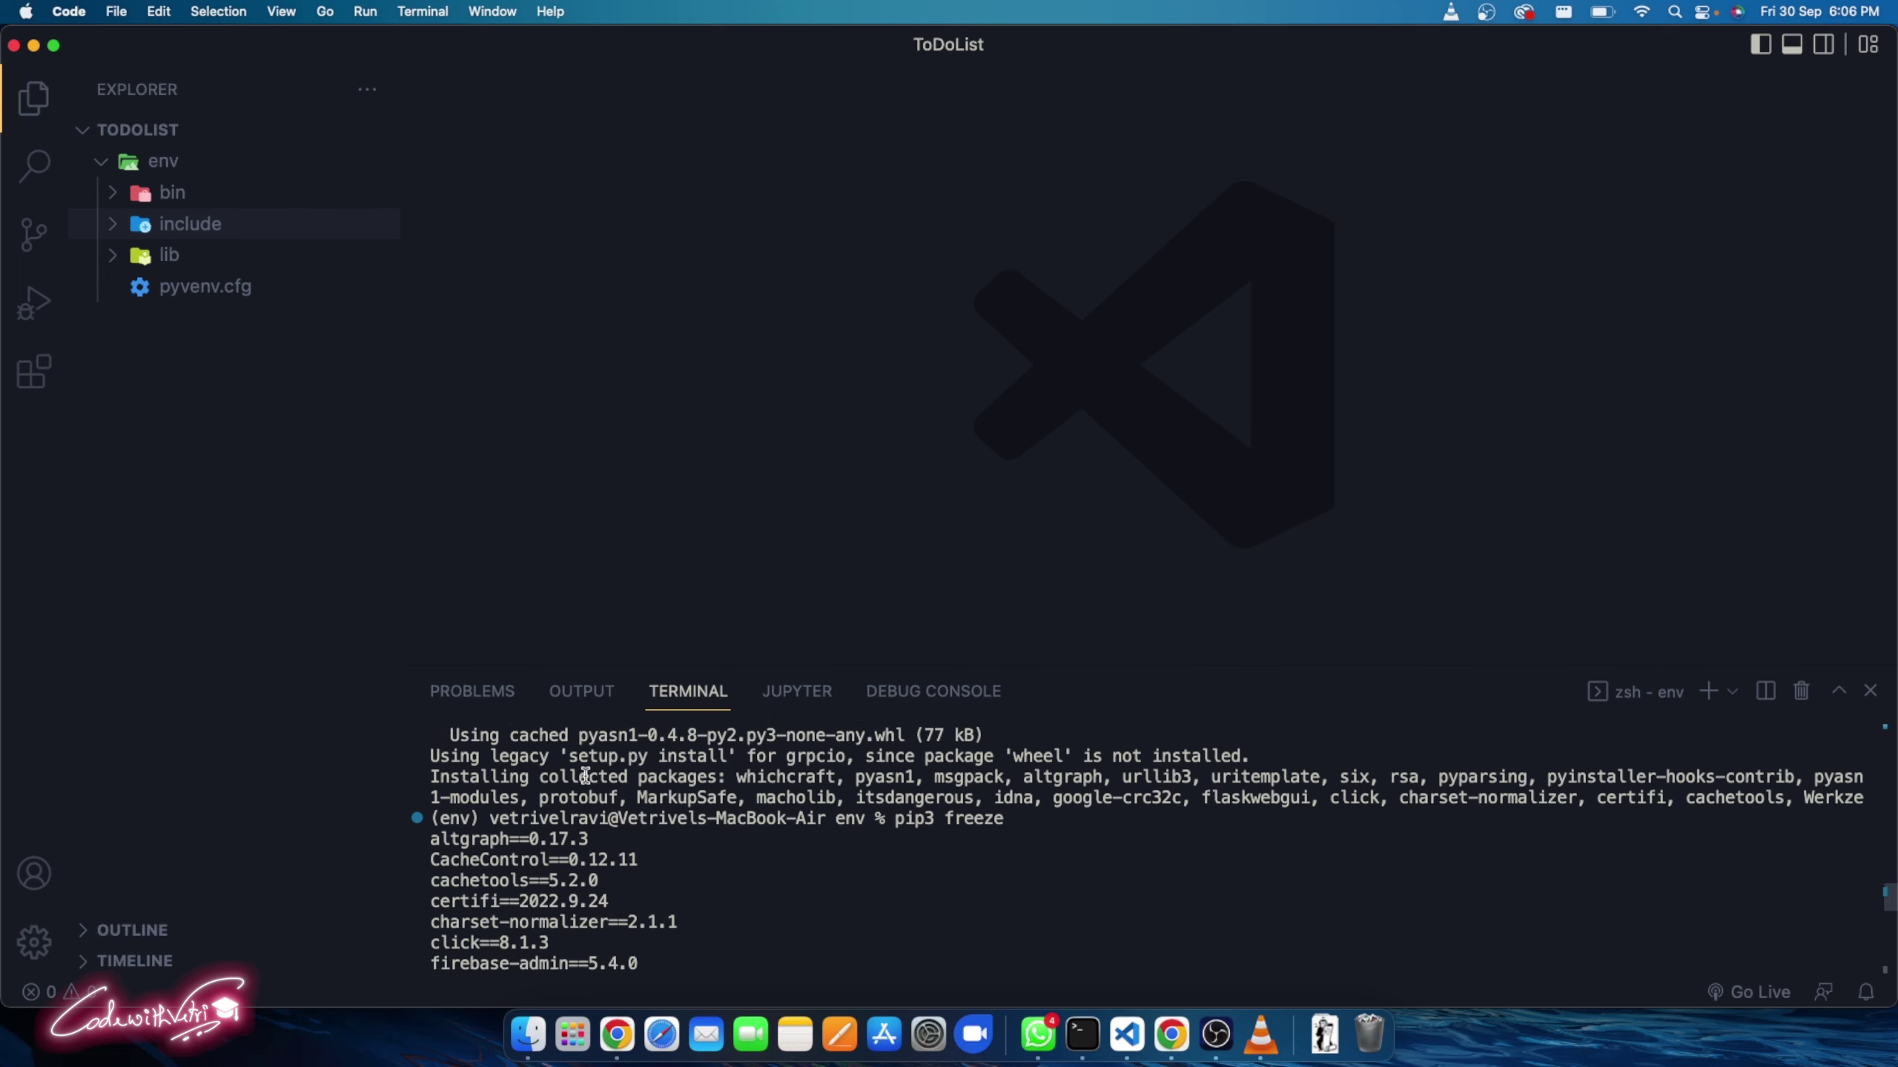
scroll(584, 776, "down", 10)
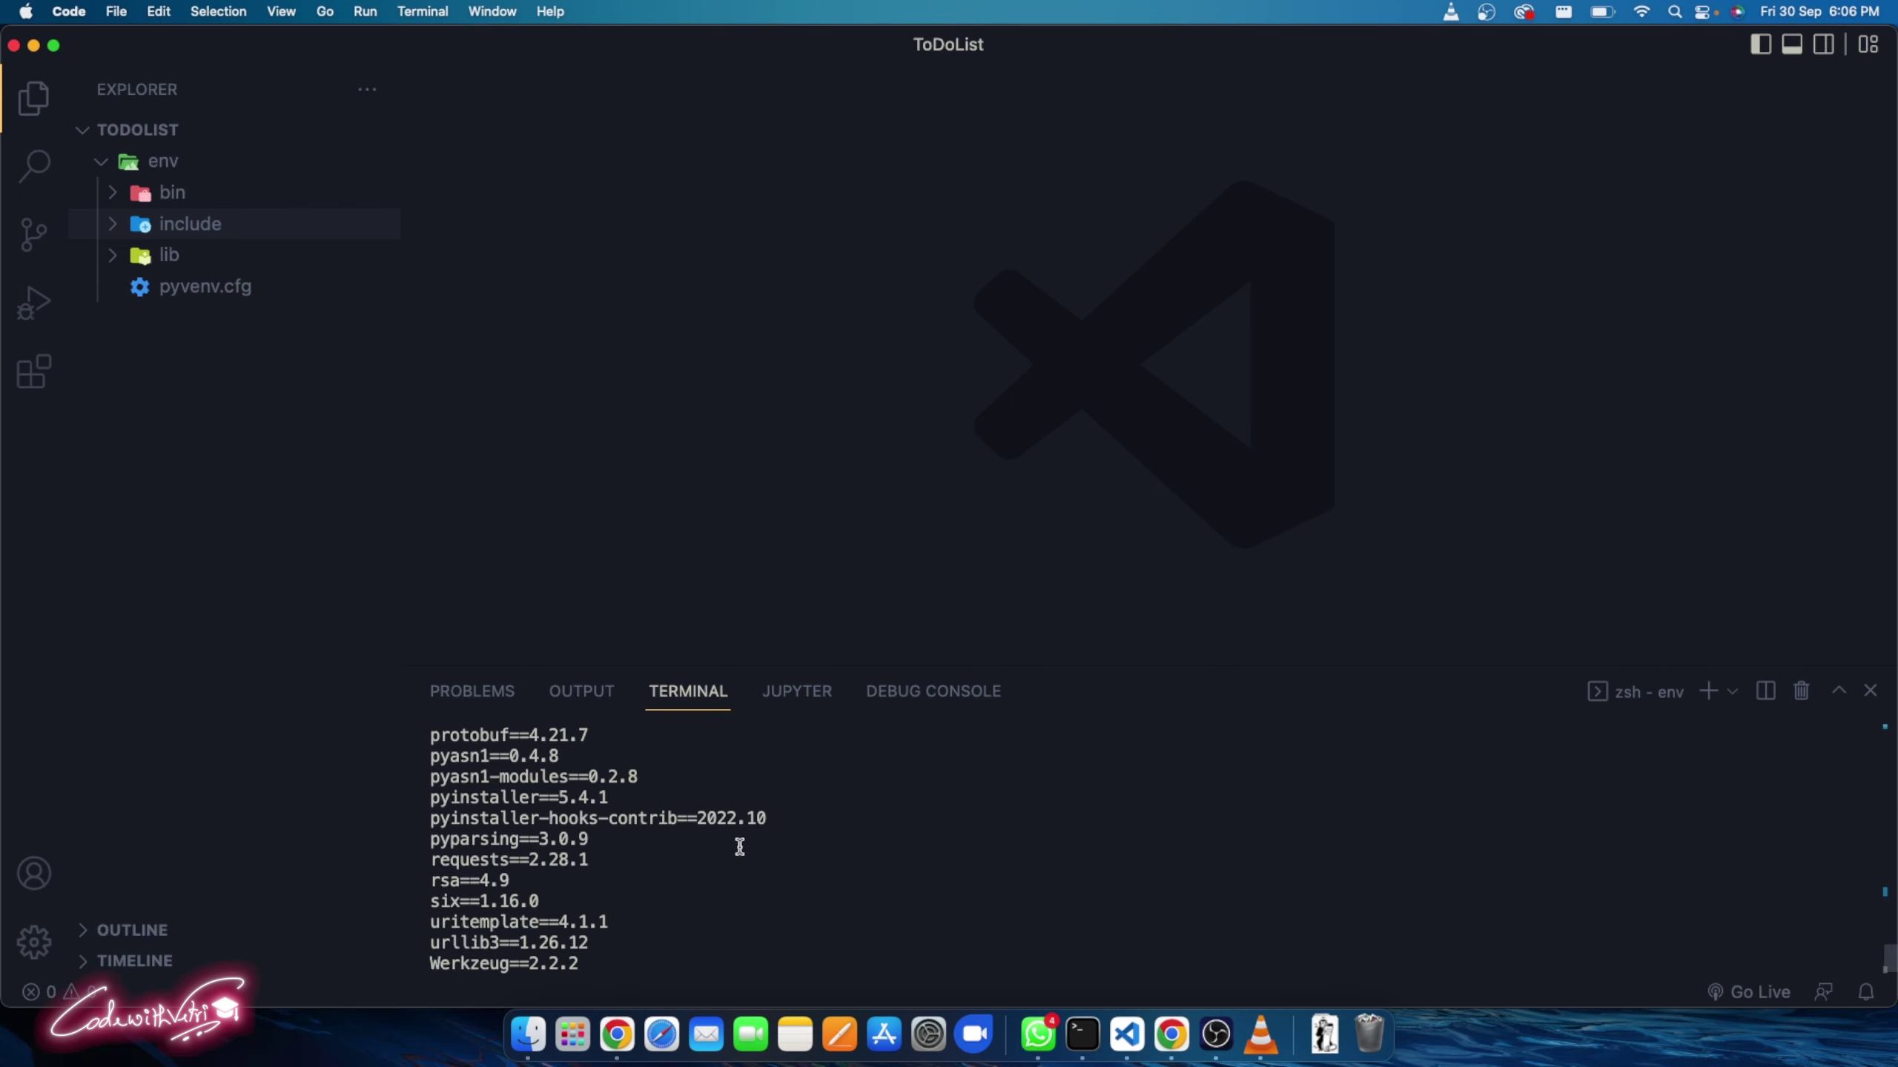
- Review the rest of the installed packages list and clear the terminal with "clear"
scroll(646, 803, "up", 6)
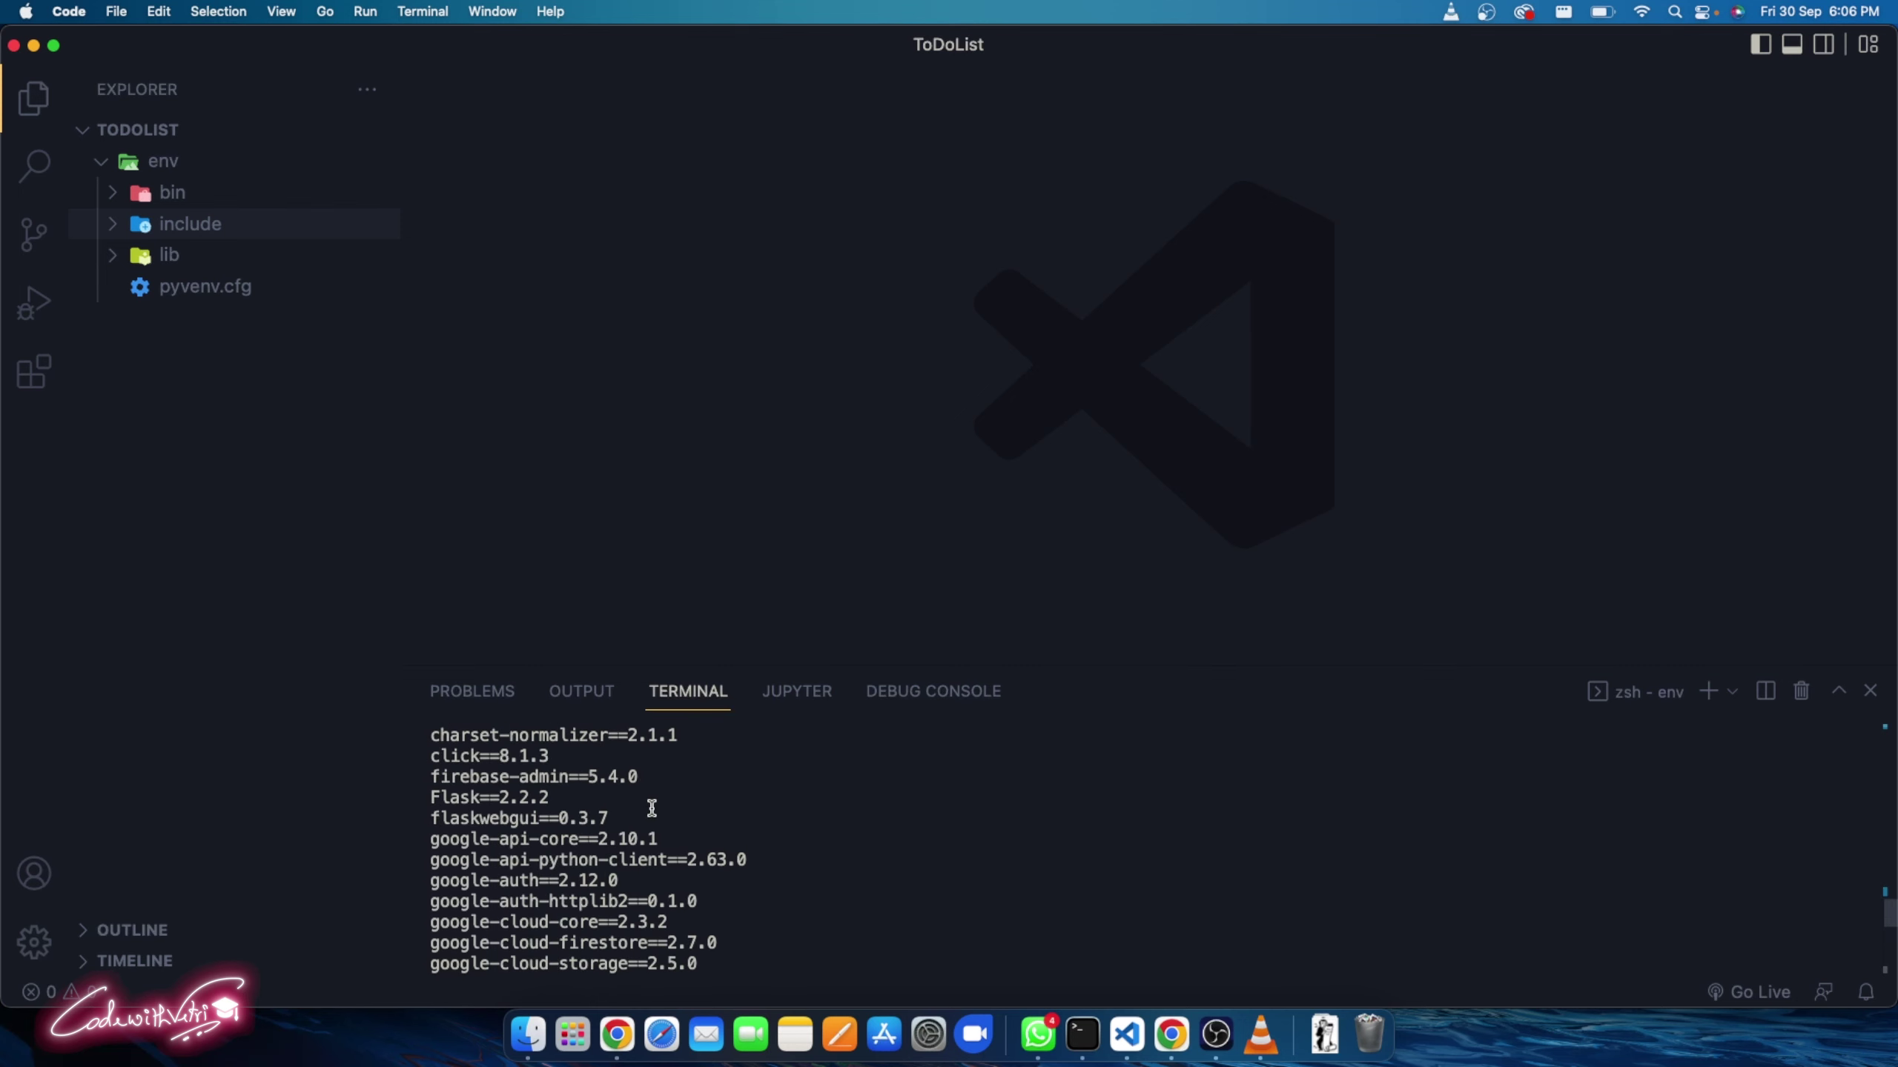
scroll(856, 836, "down", 7)
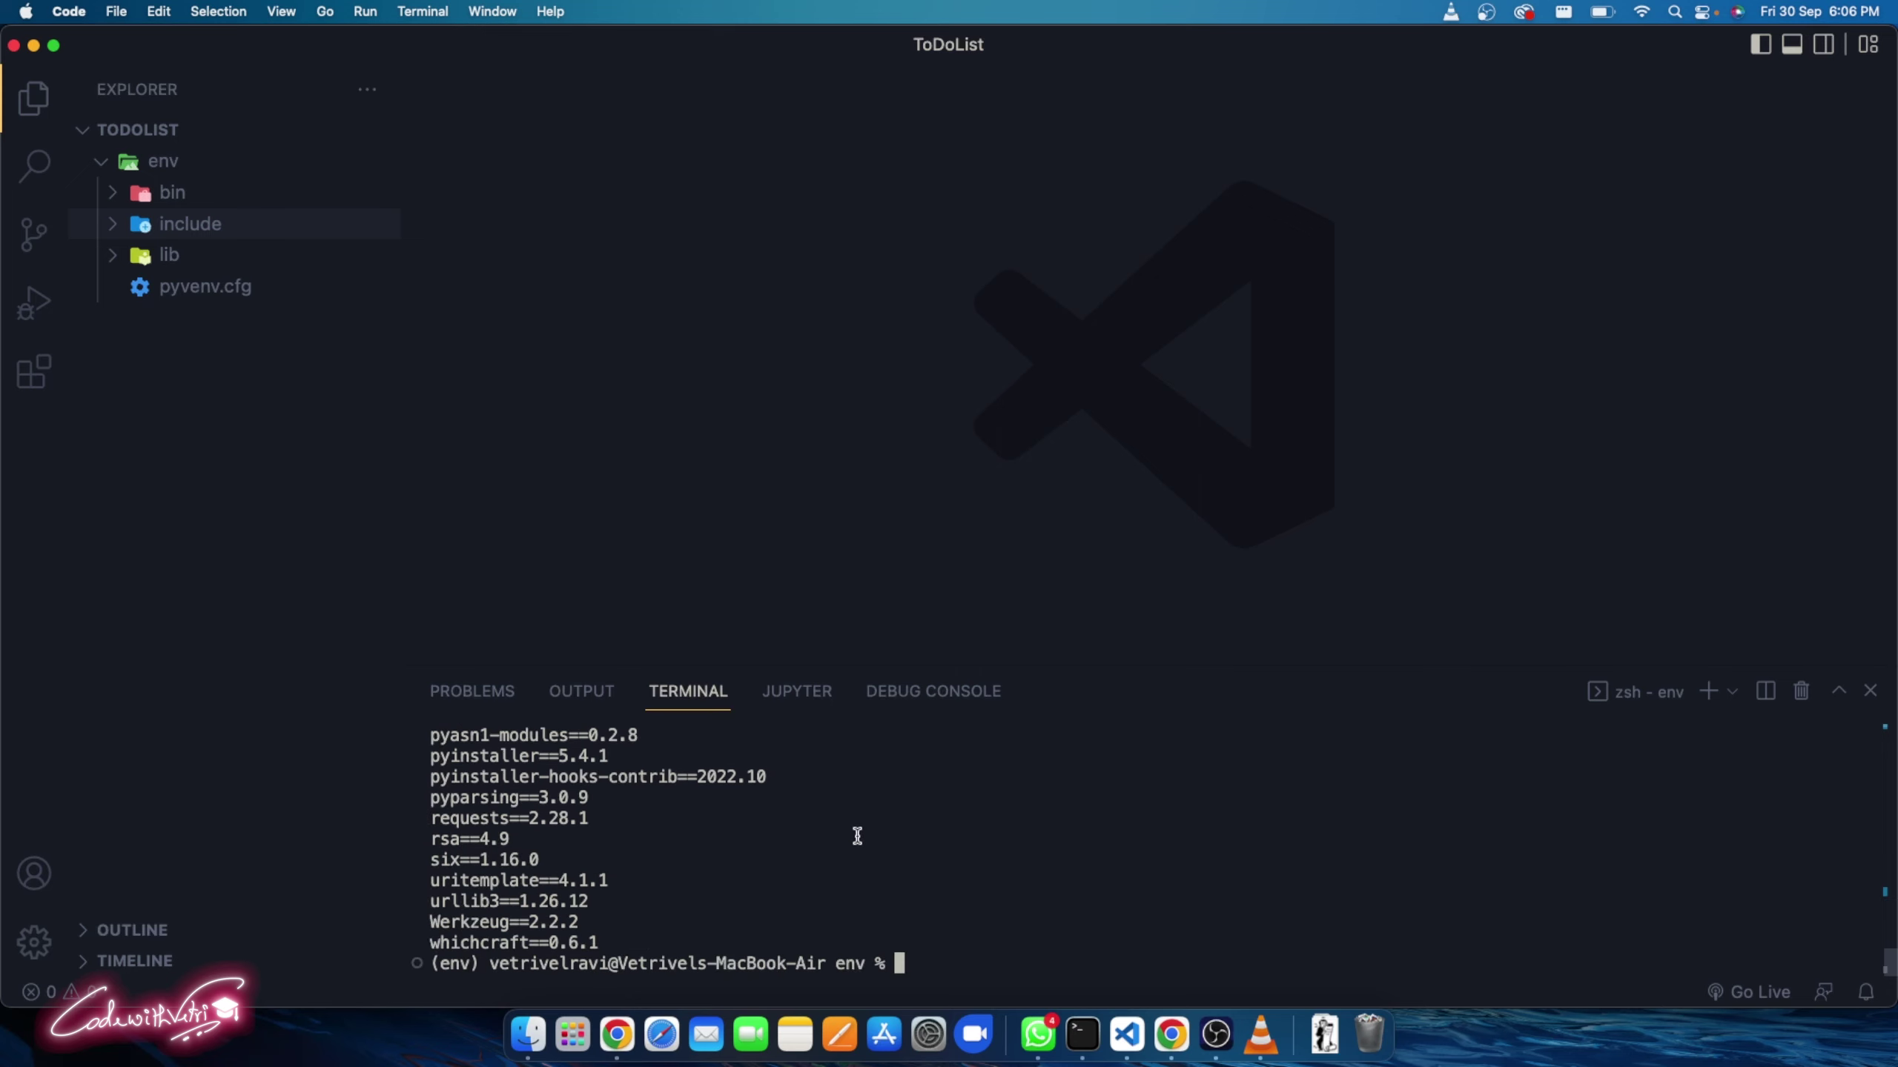
type("clear")
key("Return")
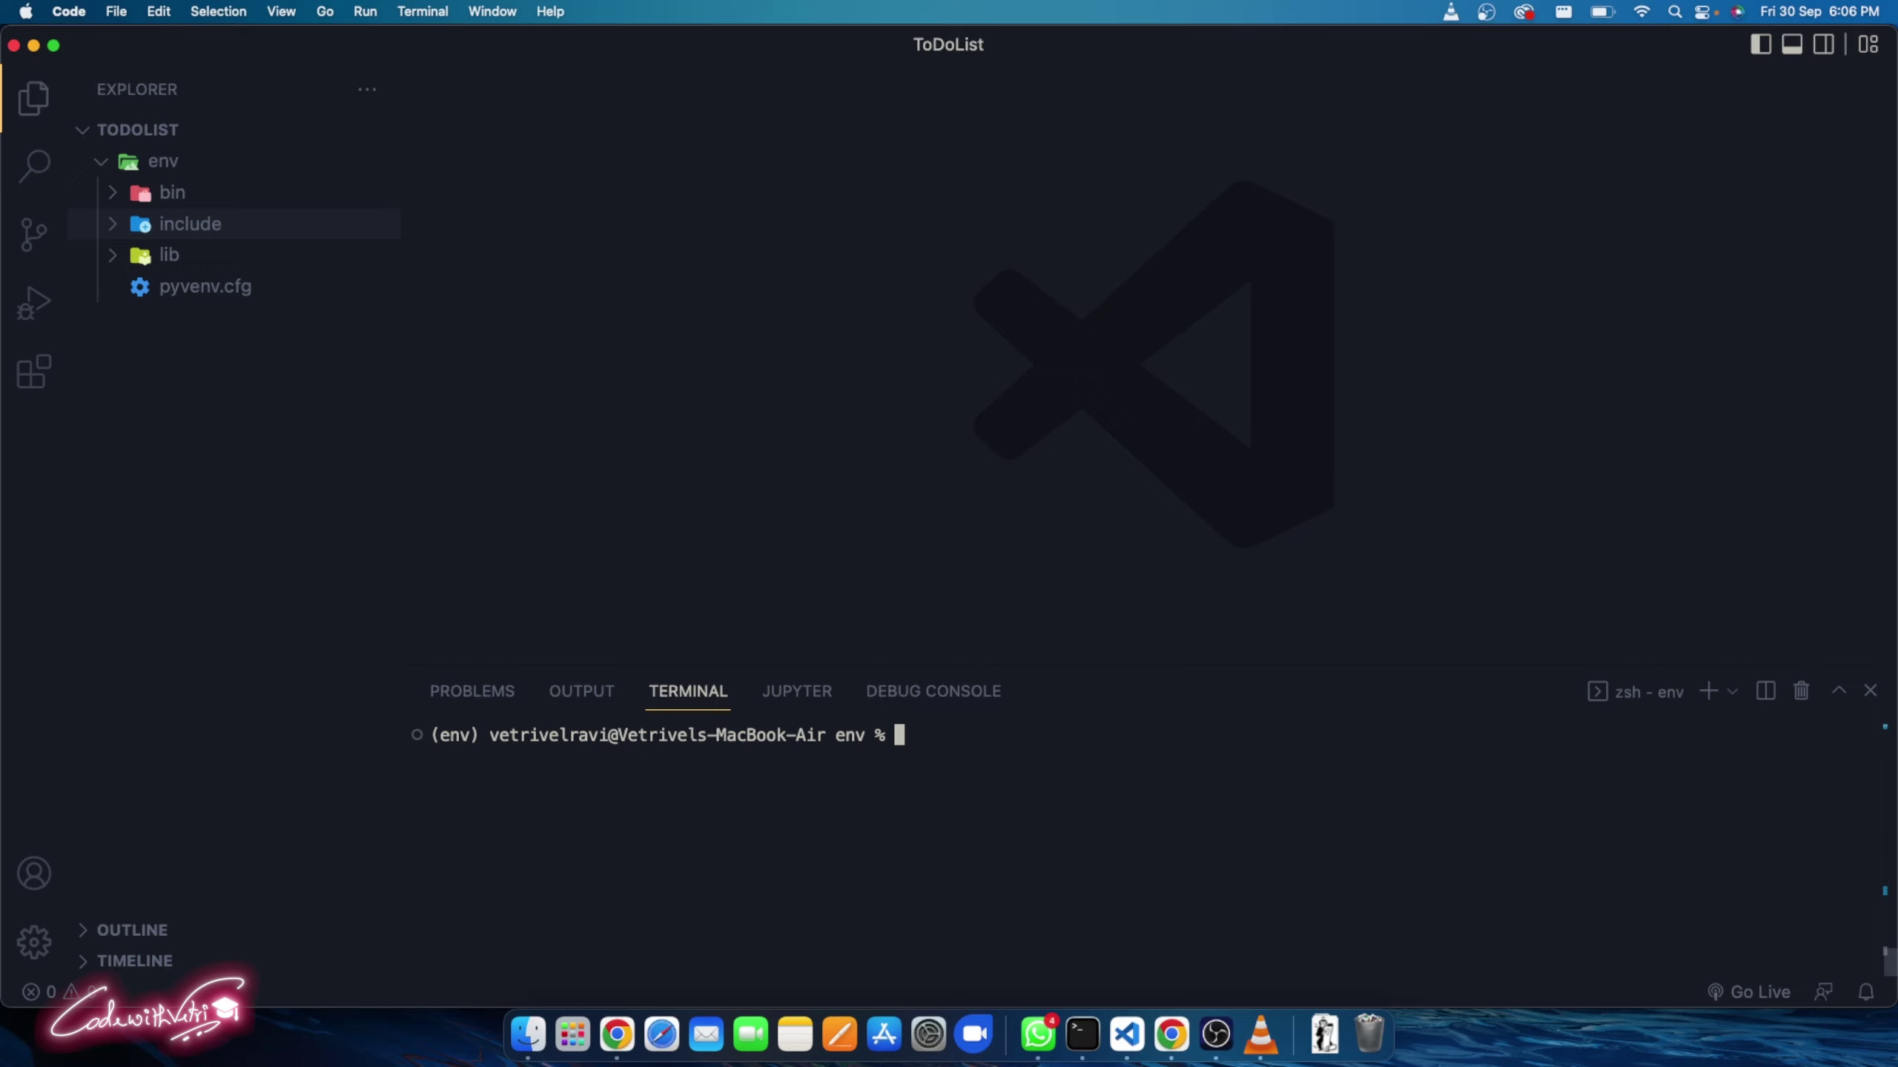
type("pip3 freeze")
key("BackSpace")
key("BackSpace")
key("BackSpace")
key("BackSpace")
key("BackSpace")
key("BackSpace")
key("BackSpace")
key("BackSpace")
key("BackSpace")
key("BackSpace")
key("BackSpace")
- Move the terminal up to the ToDoList folder with "cd .." and collapse the env folder in the file tree
type("cd ..")
key("Return")
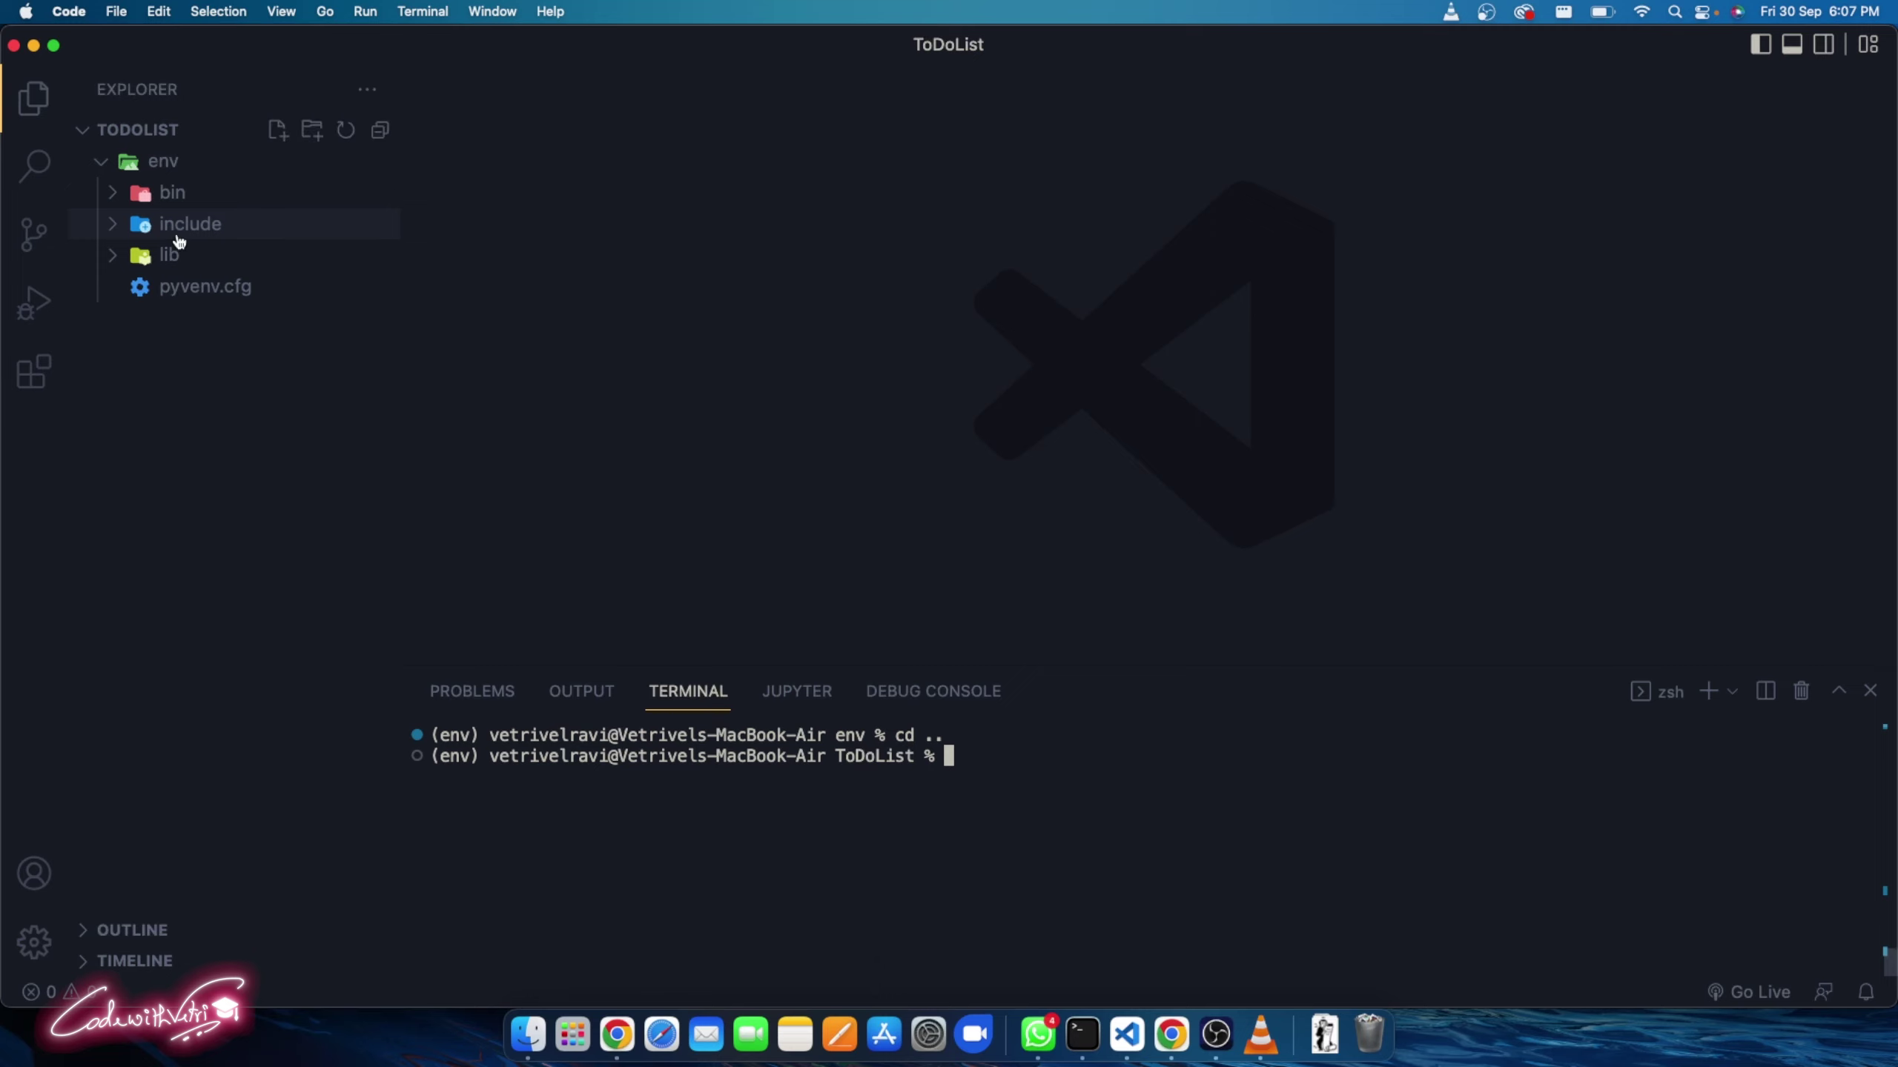
left_click(98, 161)
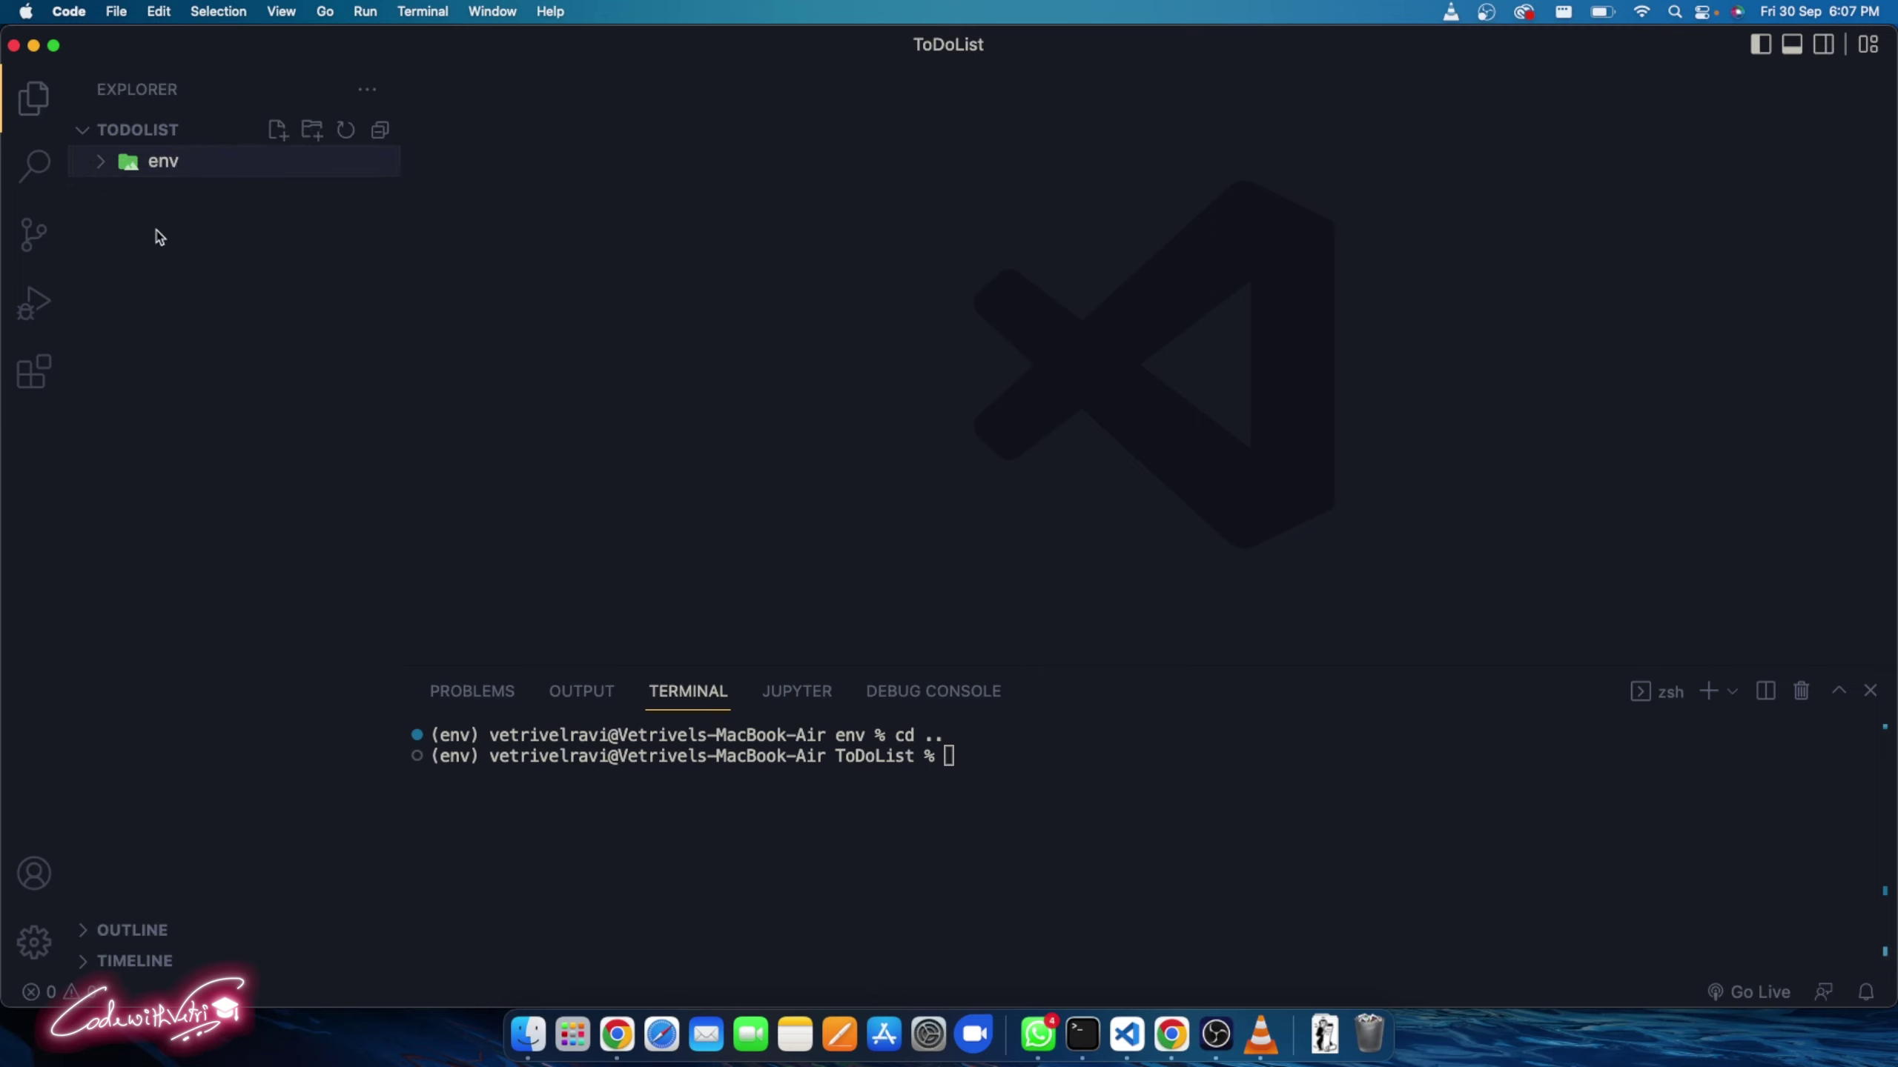
left_click(124, 251)
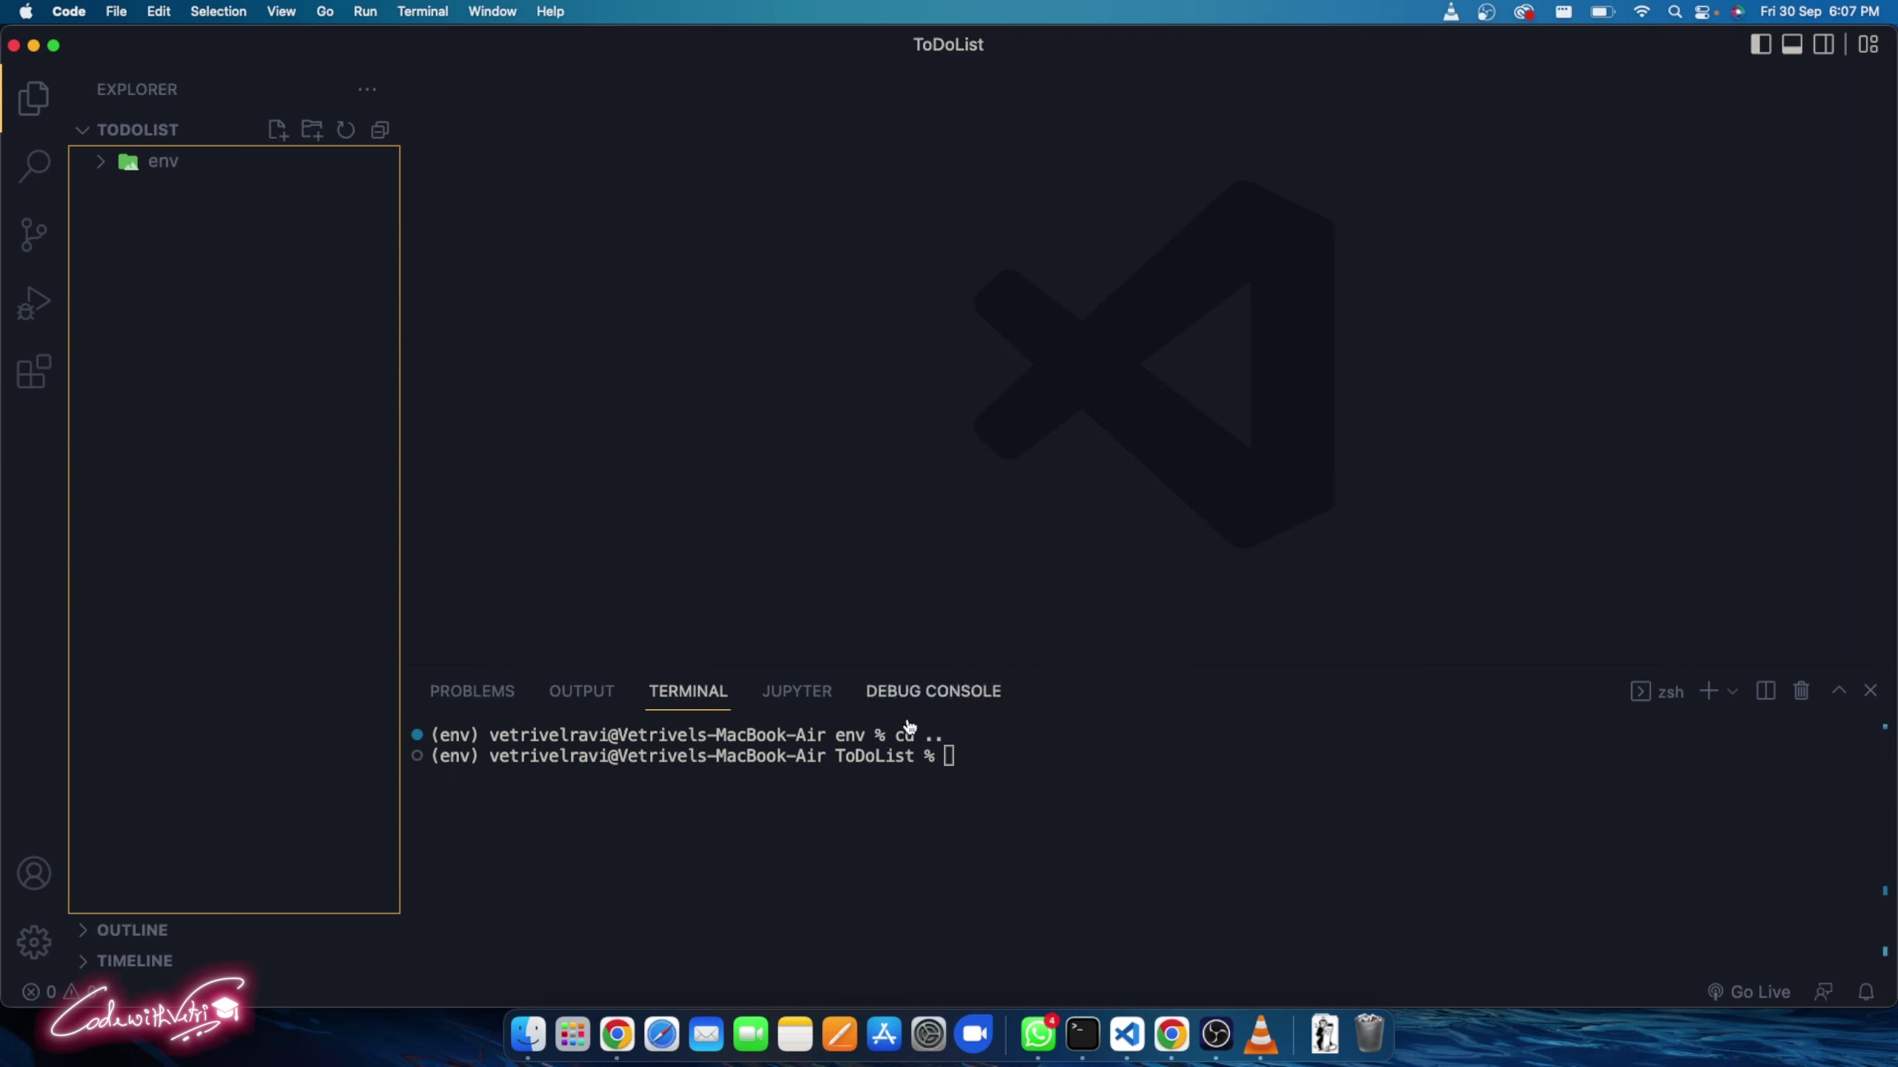
- Export the installed packages to a file with "pip3 freeze > requirements.txt" and select requirements.txt in the project tree
left_click(930, 817)
type("pip")
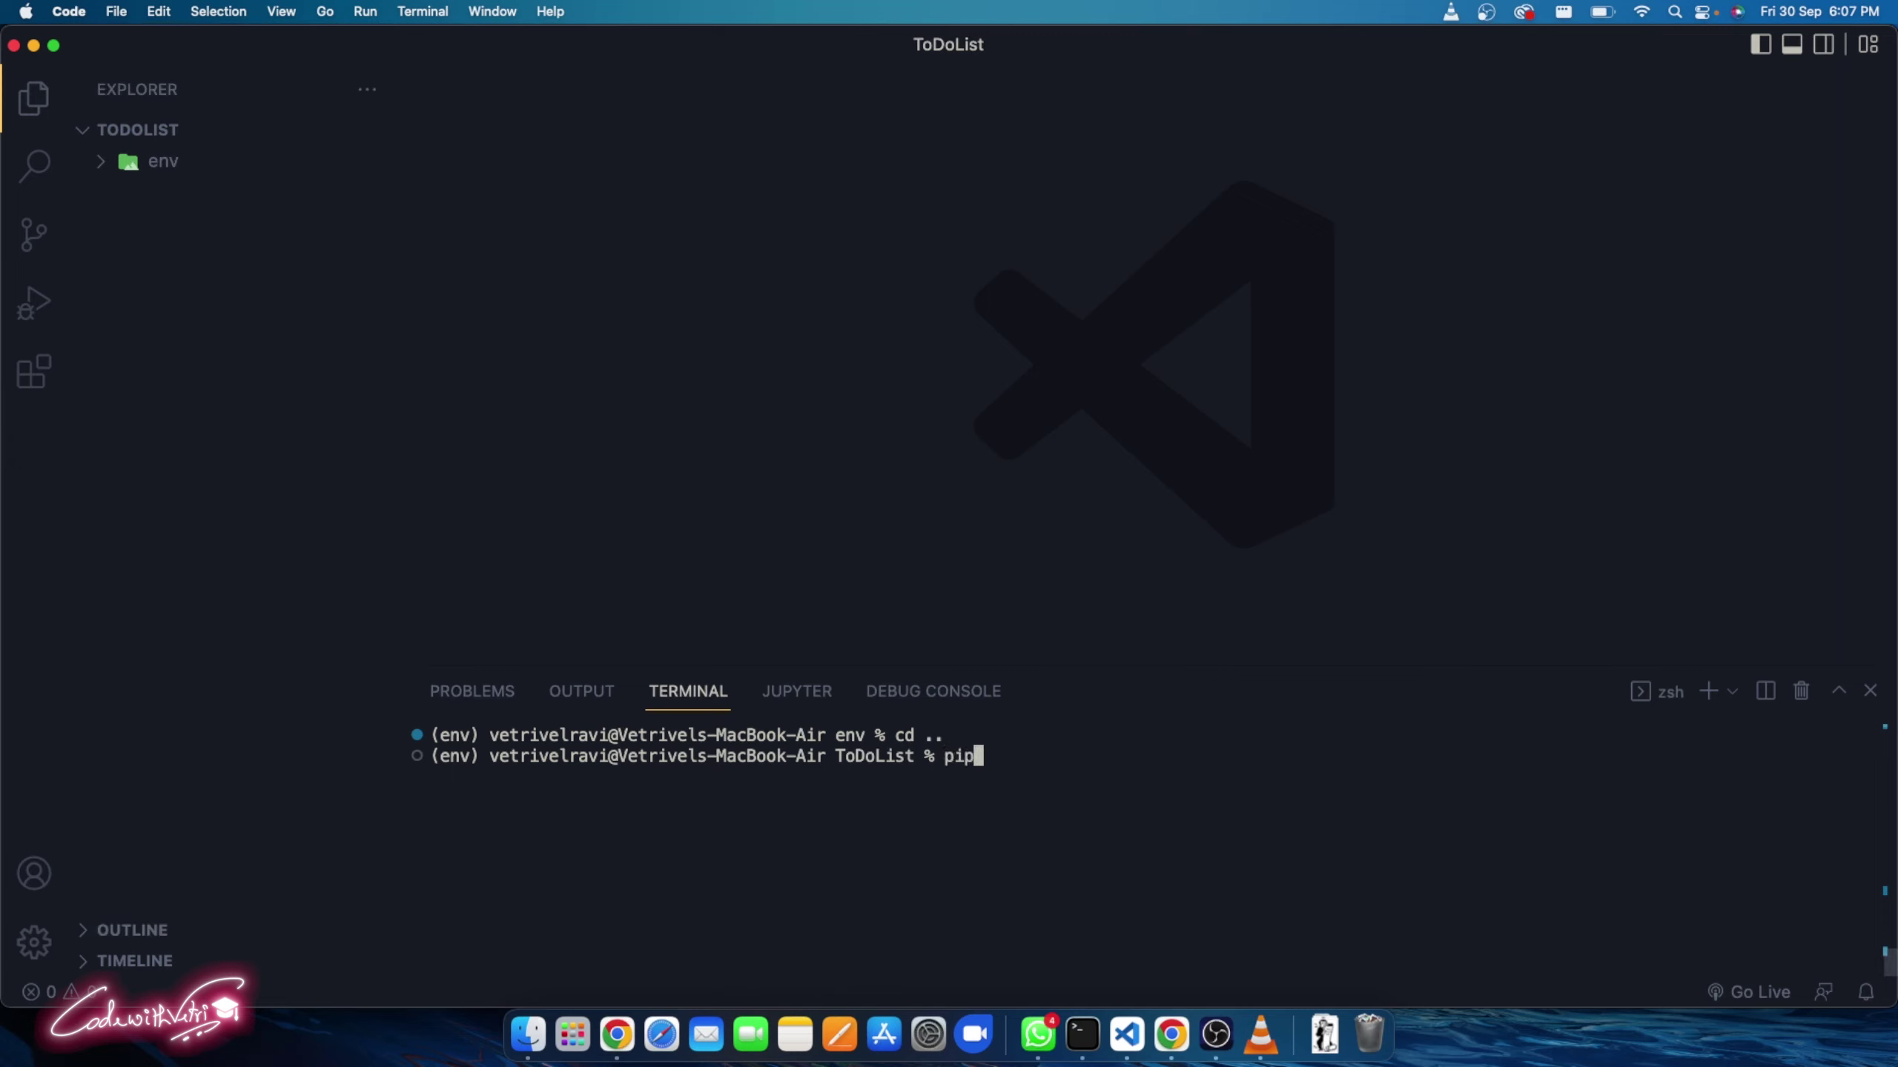
type("3 free")
type("z4")
key("BackSpace")
key("BackSpace")
type("e > requirements.")
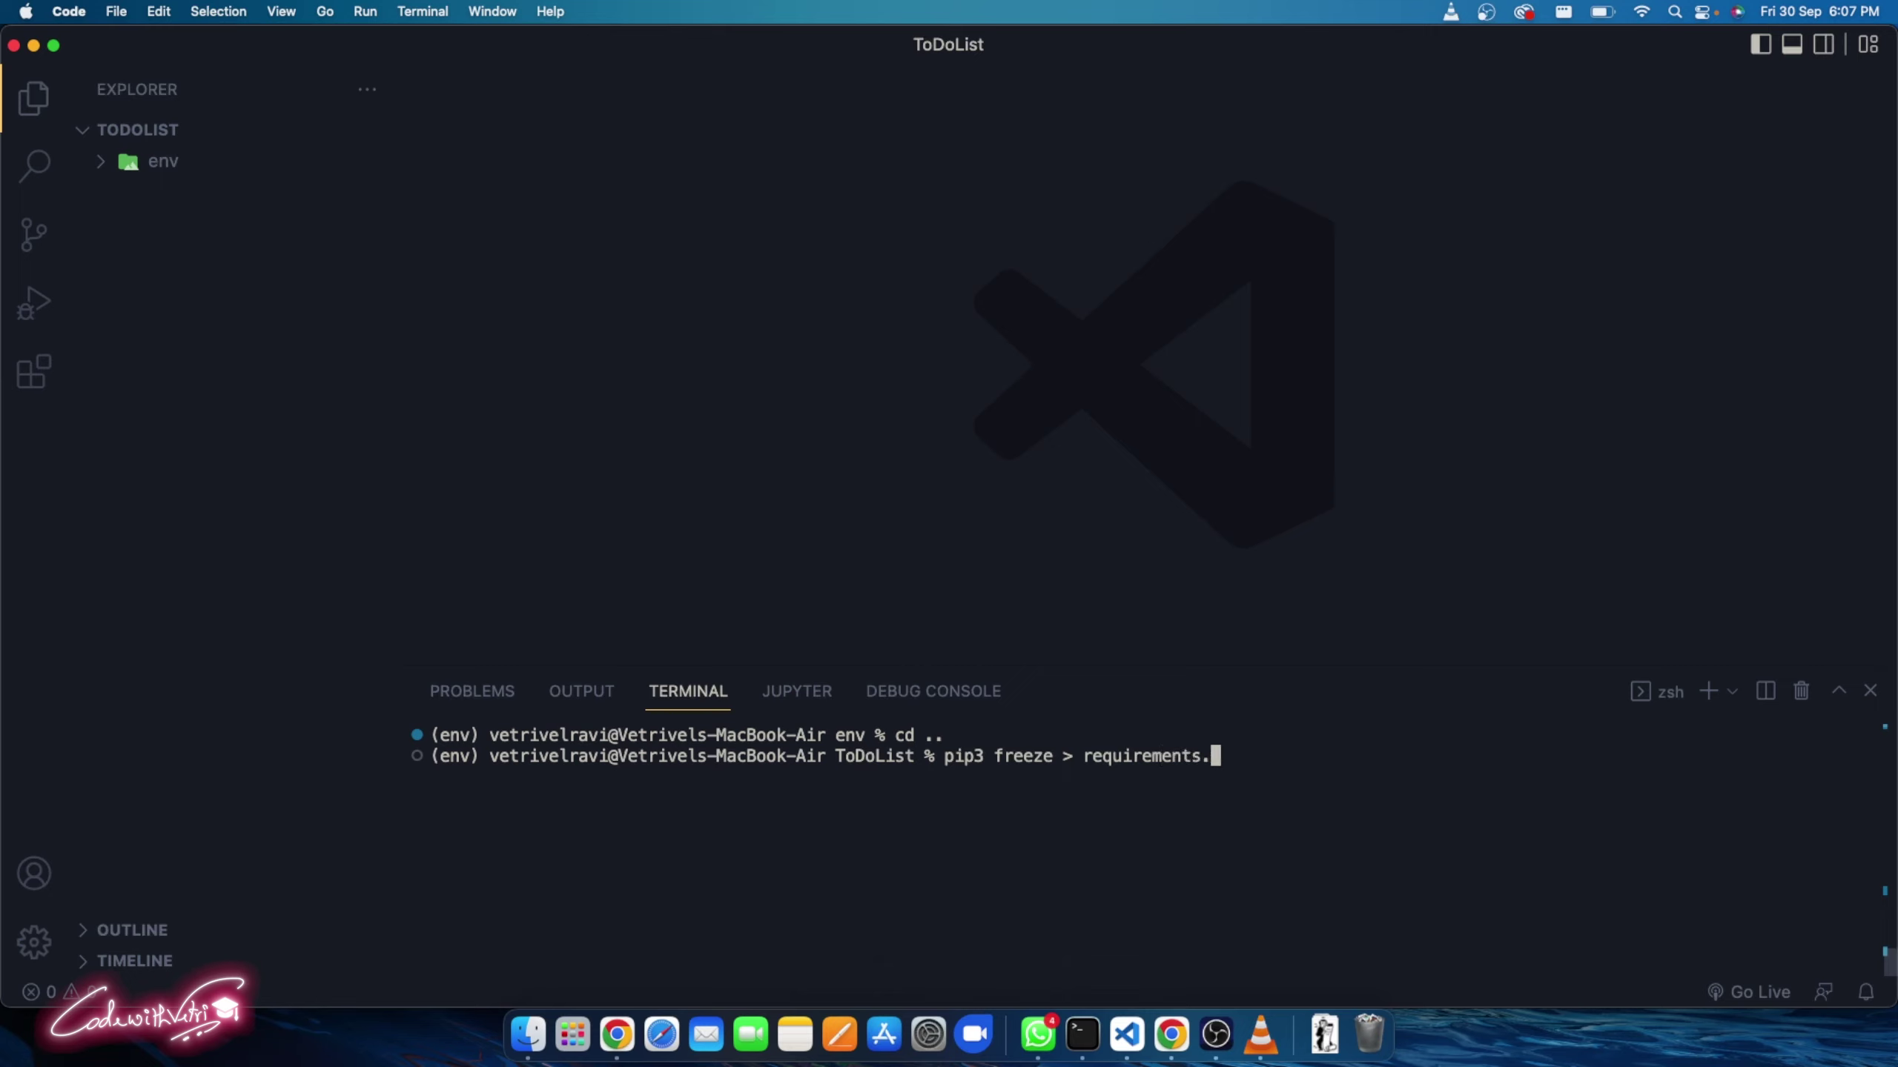
type("txt")
key("Return")
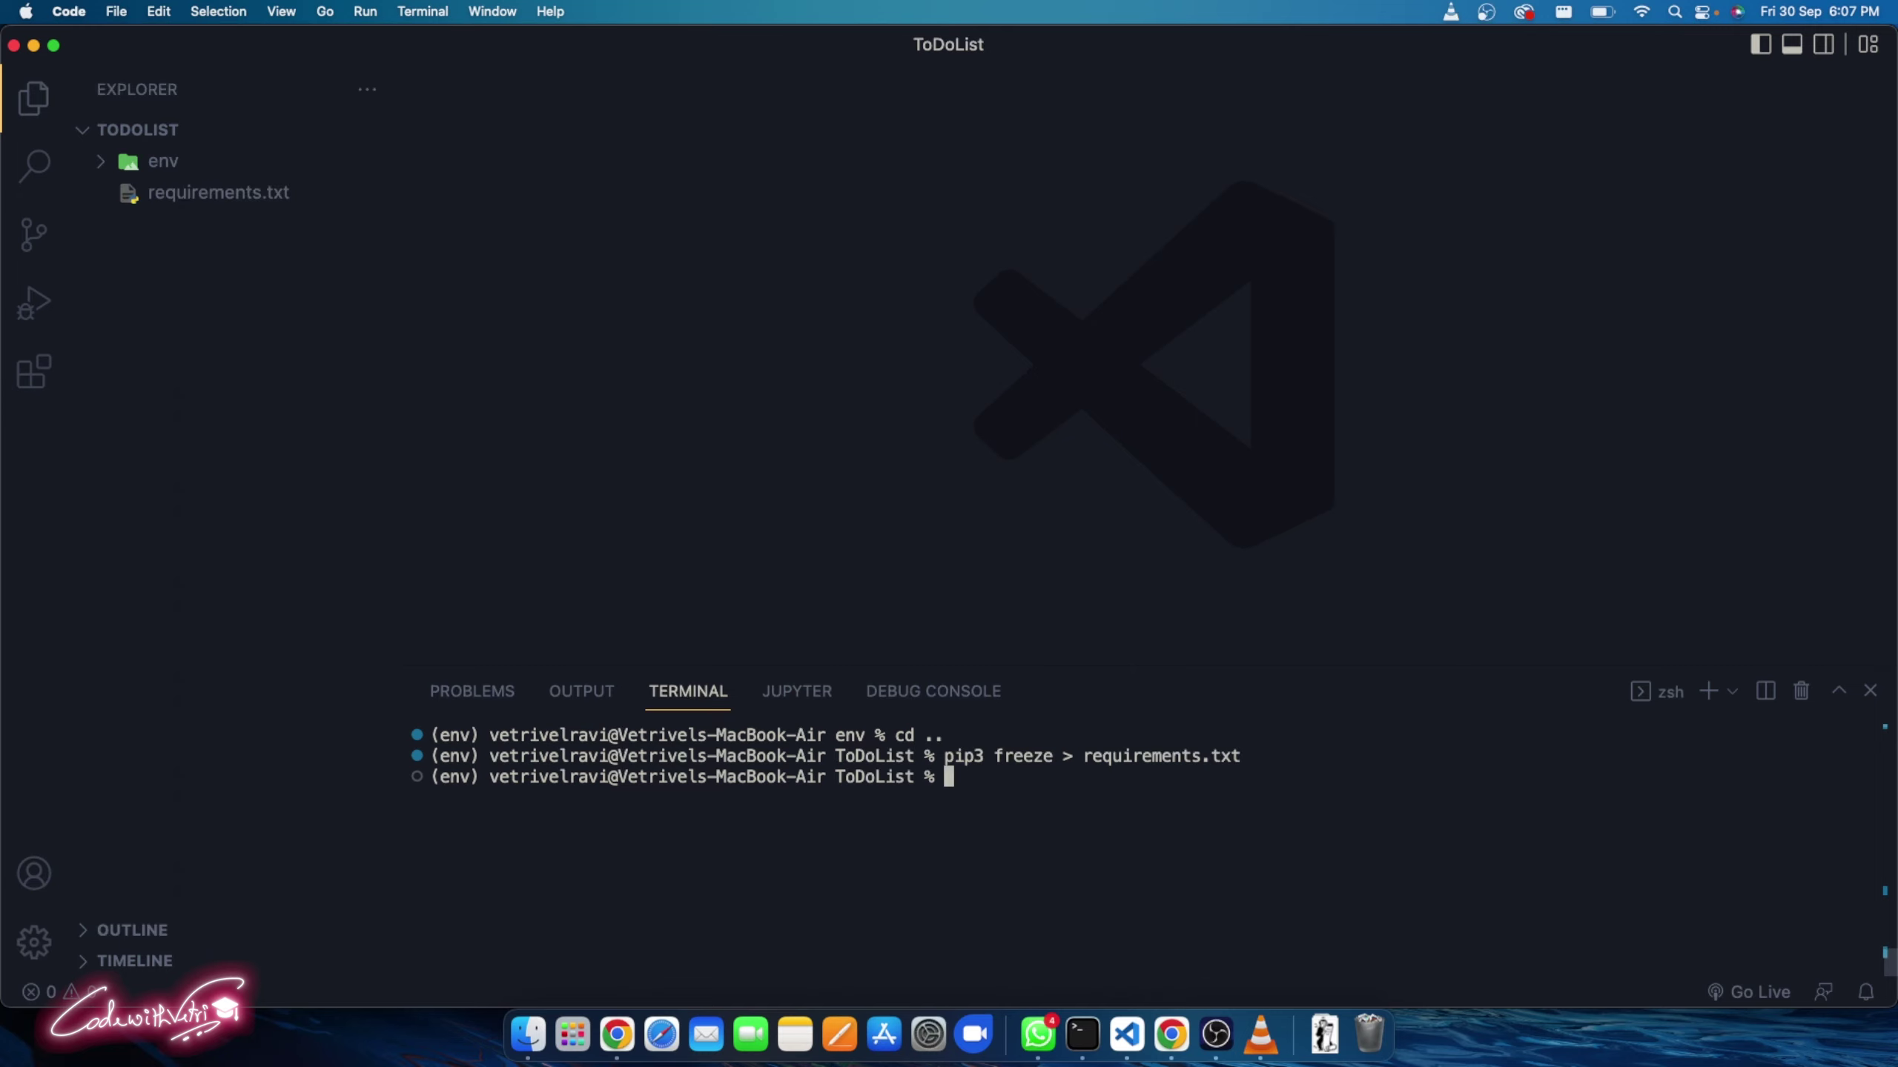
left_click(233, 195)
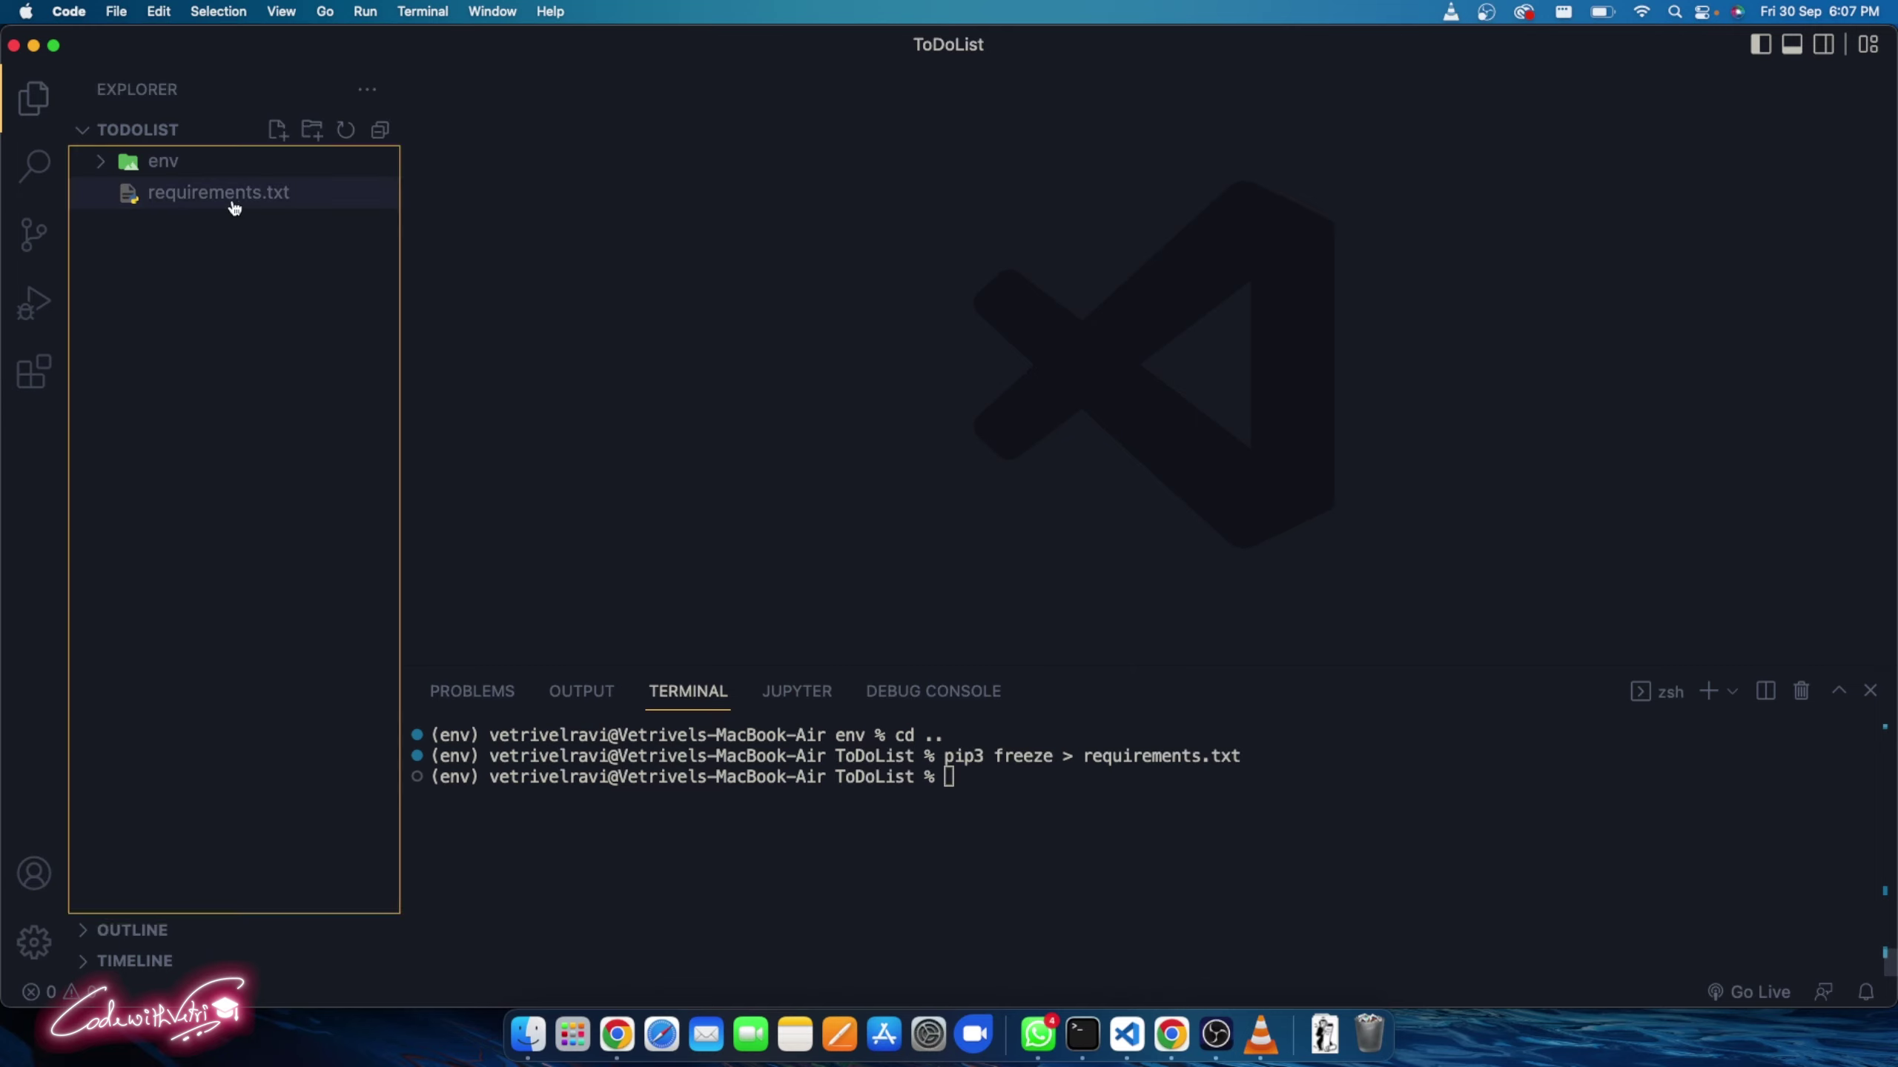